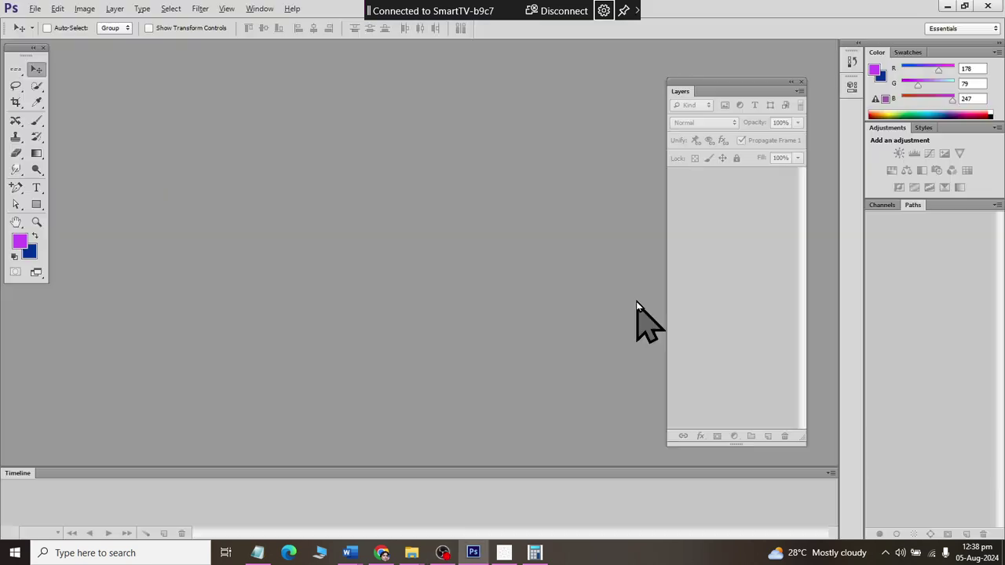
Start opening an image file, then cancel the Open dialog
{"action": "left_click", "coordinate": [35, 8]}
{"action": "left_click", "coordinate": [38, 35]}
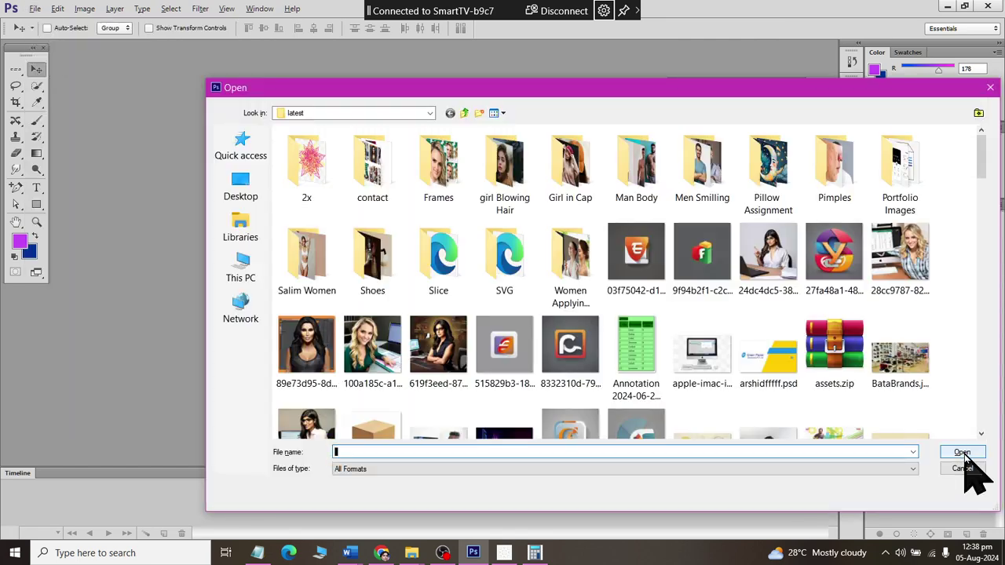
{"action": "left_click", "coordinate": [962, 469]}
Create a new blank document with the Web preset at 1152 x 864 pixels
{"action": "left_click", "coordinate": [57, 8]}
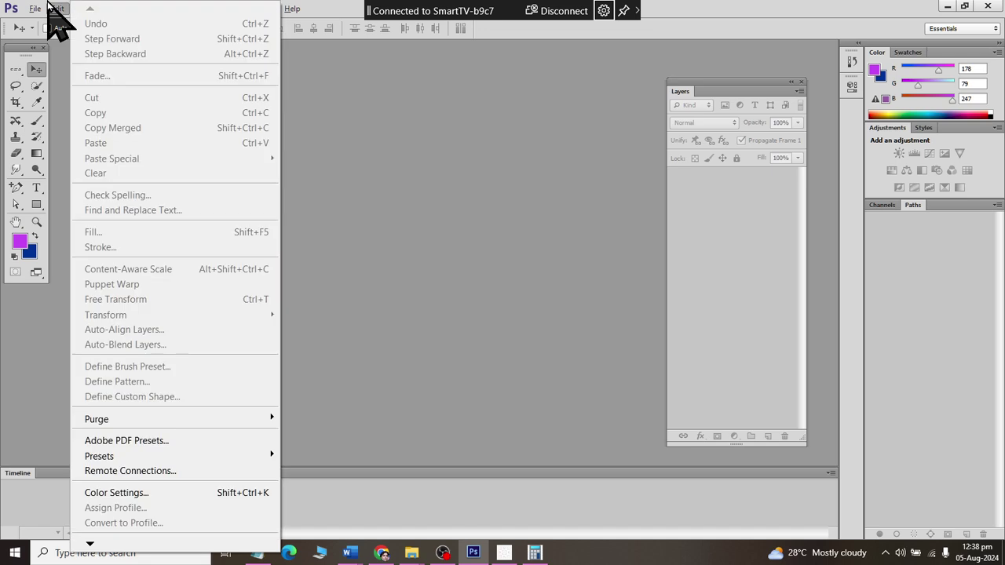
{"action": "left_click", "coordinate": [34, 8]}
{"action": "left_click", "coordinate": [36, 9]}
{"action": "left_click", "coordinate": [43, 24]}
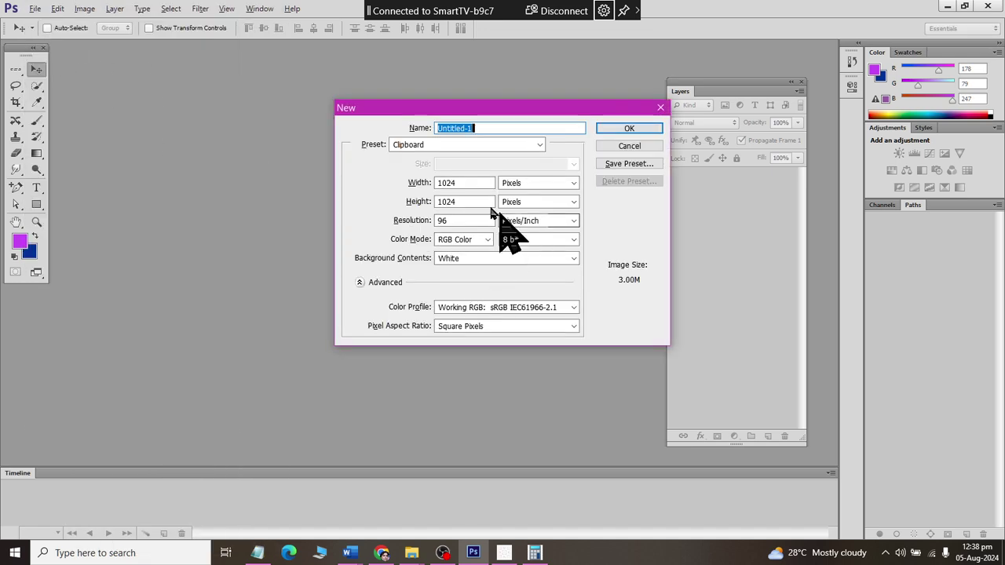
{"action": "left_click", "coordinate": [471, 149]}
{"action": "left_click", "coordinate": [475, 227]}
{"action": "left_click", "coordinate": [523, 163]}
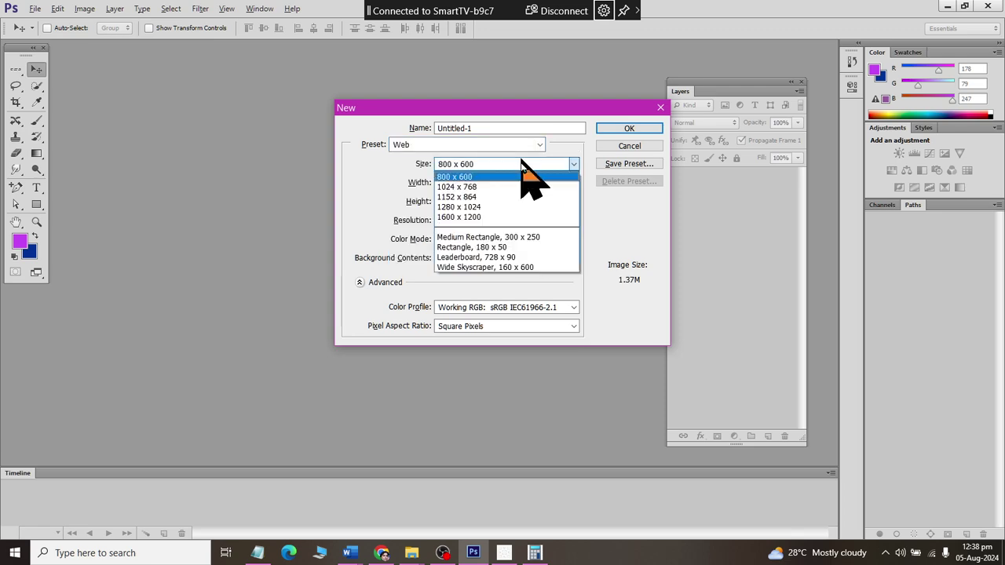
{"action": "left_click", "coordinate": [534, 217]}
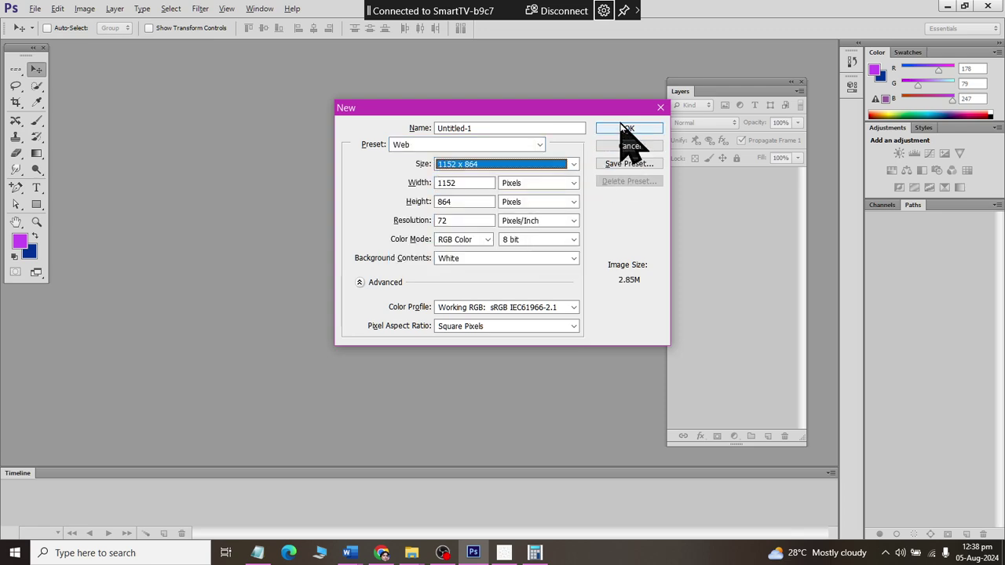
{"action": "left_click", "coordinate": [629, 129]}
{"action": "left_click", "coordinate": [35, 9]}
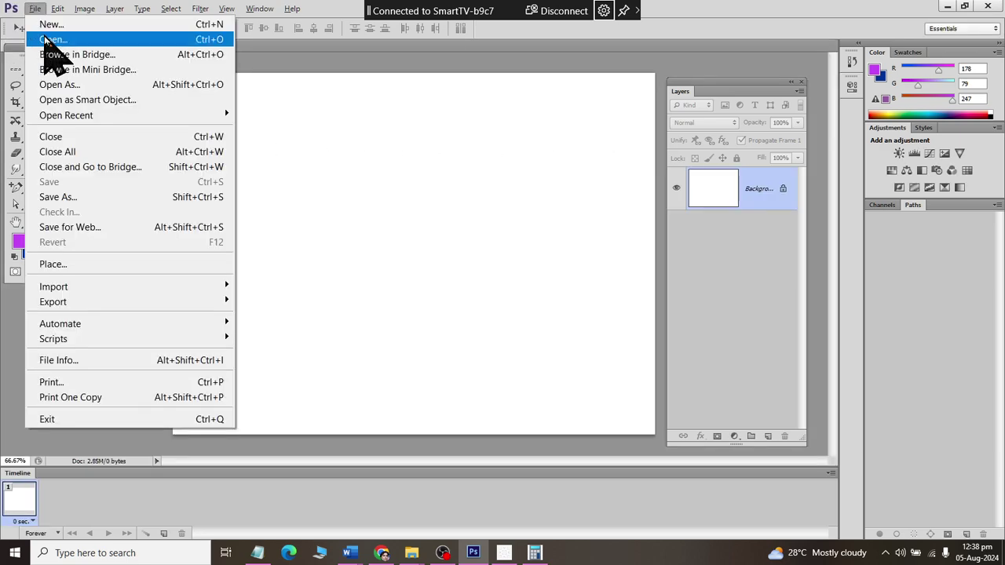
Open img (16).jpg and convert its locked Background into editable Layer 0
{"action": "left_click", "coordinate": [44, 41]}
{"action": "mouse_move", "coordinate": [981, 168]}
{"action": "left_mouse_down"}
{"action": "mouse_move", "coordinate": [974, 263]}
{"action": "mouse_move", "coordinate": [966, 256]}
{"action": "mouse_move", "coordinate": [977, 271]}
{"action": "left_mouse_up"}
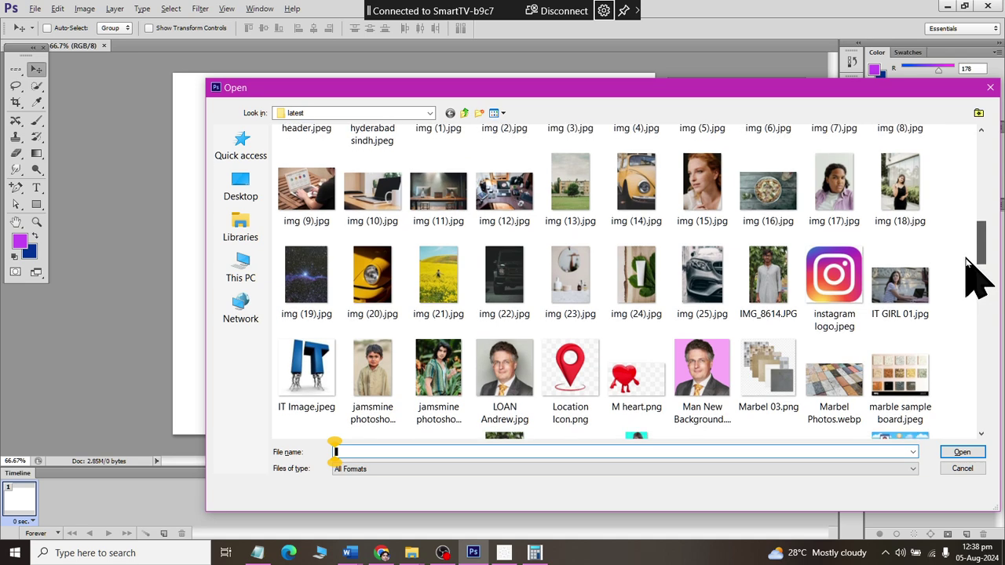
{"action": "left_click", "coordinate": [771, 204]}
{"action": "double_click", "coordinate": [771, 204]}
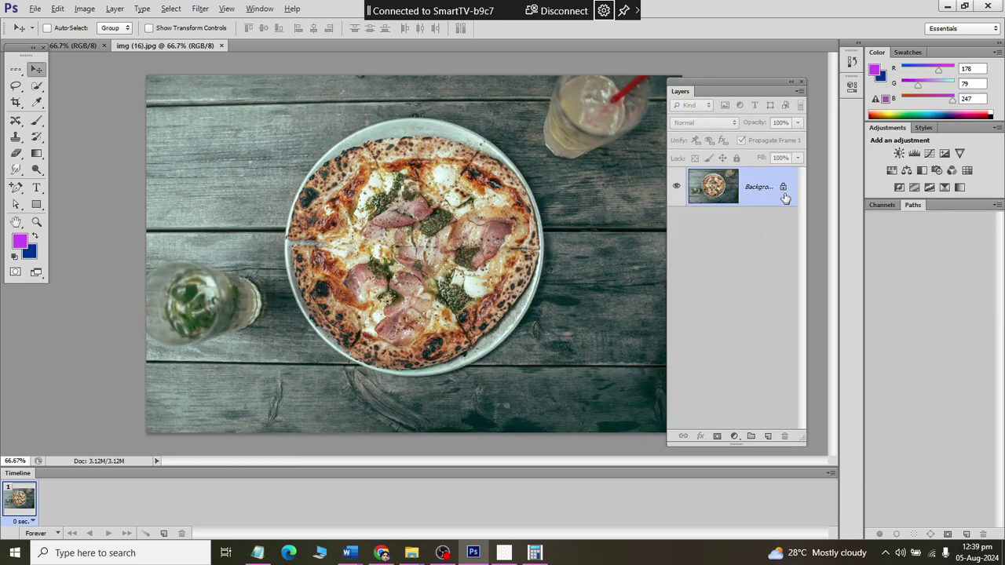
{"action": "double_click", "coordinate": [782, 193]}
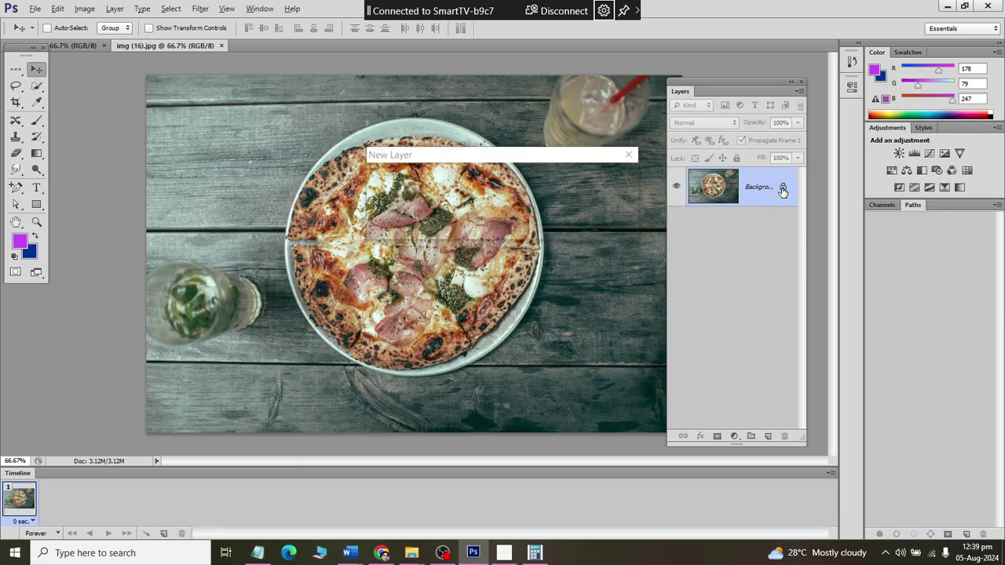
{"action": "left_click", "coordinate": [606, 178]}
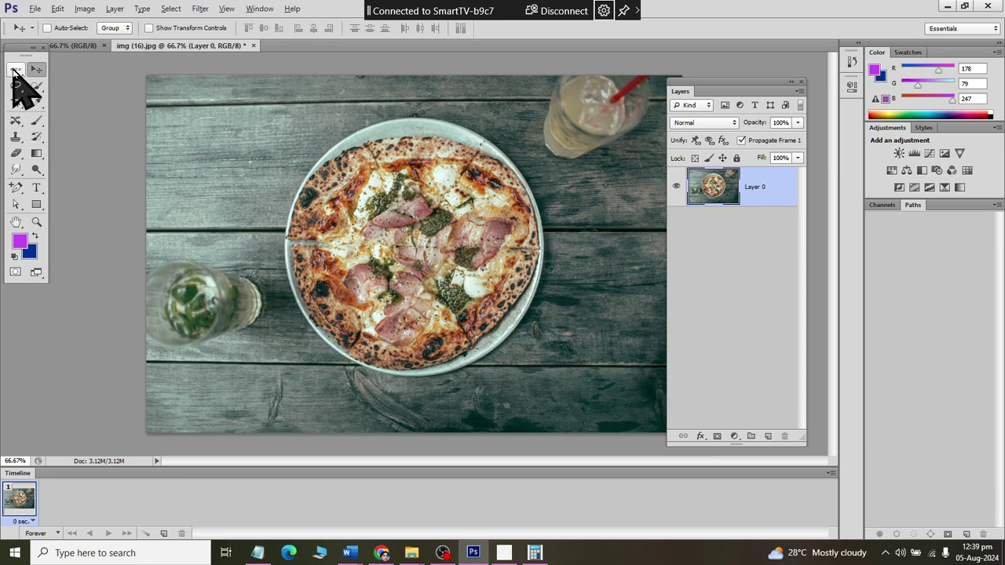
Paste an elliptical selection of the pizza into the white document as Layer 1
{"action": "left_click_drag", "start_coordinate": [15, 70], "coordinate": [41, 81]}
{"action": "left_click", "coordinate": [44, 81]}
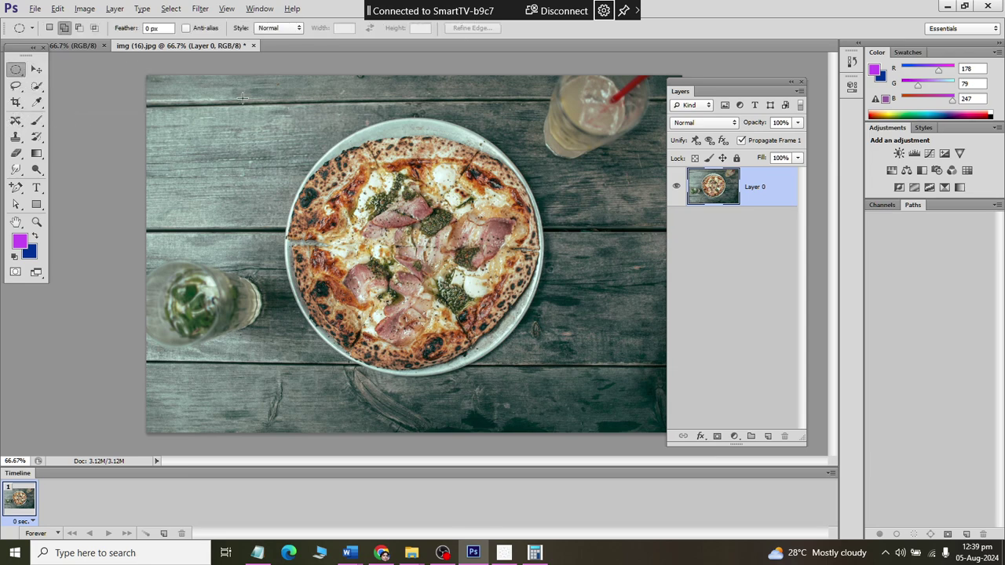
{"action": "left_click_drag", "start_coordinate": [242, 97], "coordinate": [579, 419]}
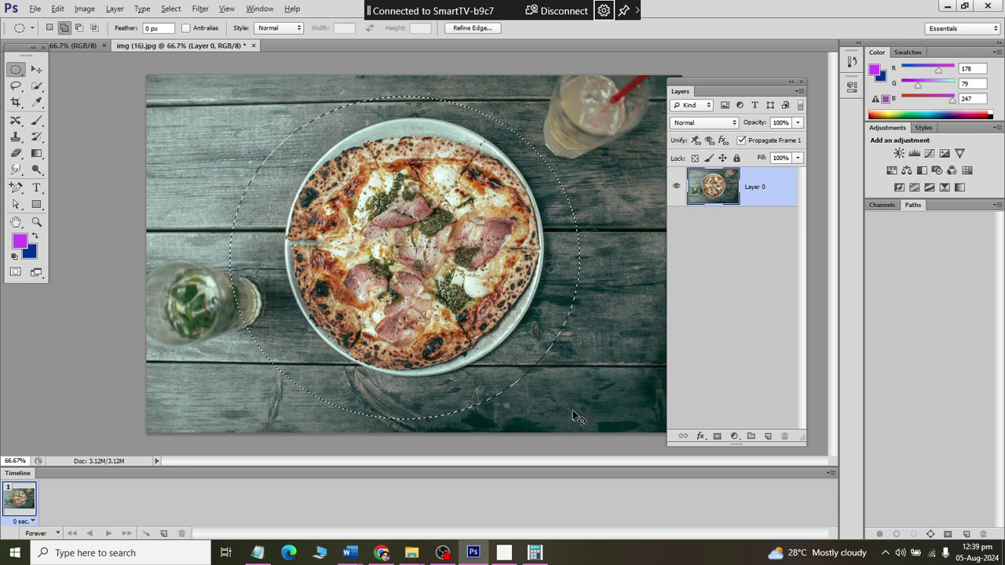
{"action": "left_click", "coordinate": [73, 46]}
{"action": "key", "text": "ctrl+v"}
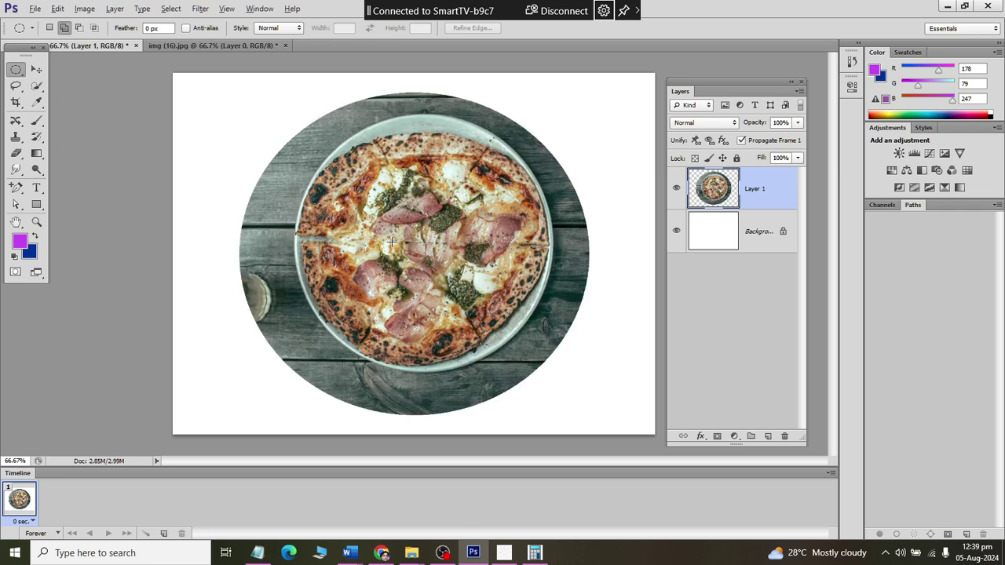
{"action": "left_click", "coordinate": [782, 237]}
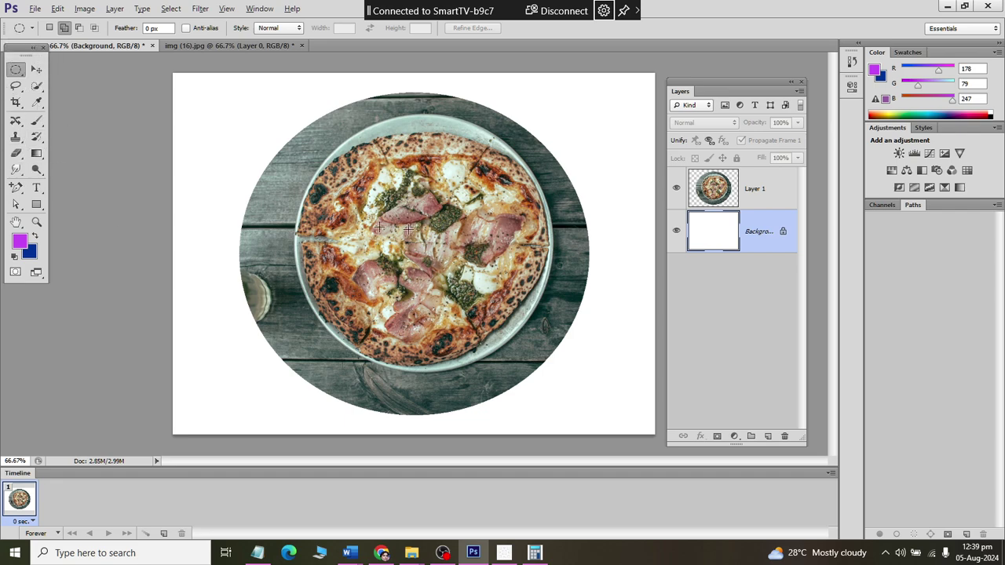
Hide the pizza layer, add a new layer, and draw a circle in the upper-left area
{"action": "left_click", "coordinate": [36, 69]}
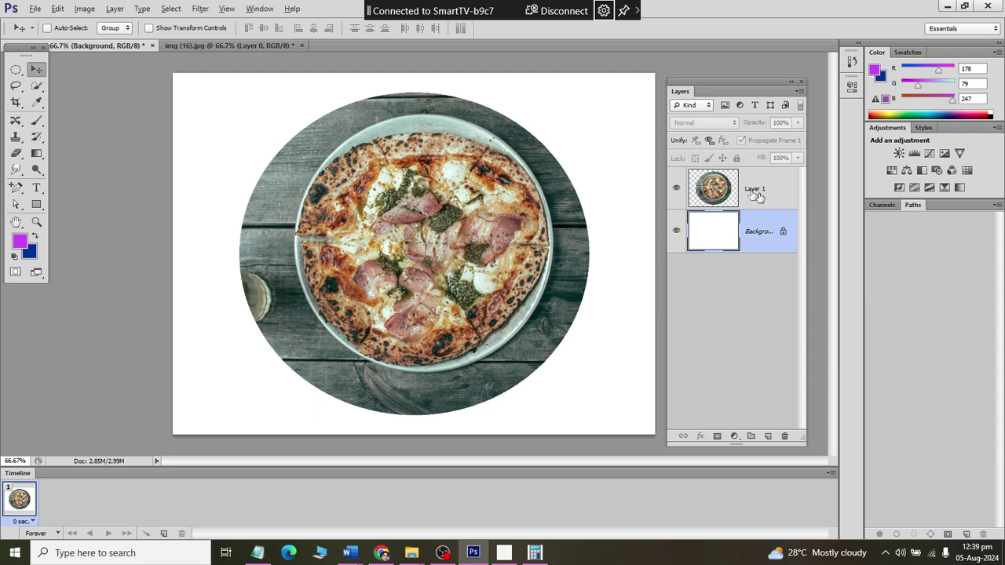
{"action": "left_click", "coordinate": [675, 188]}
{"action": "left_click", "coordinate": [760, 195]}
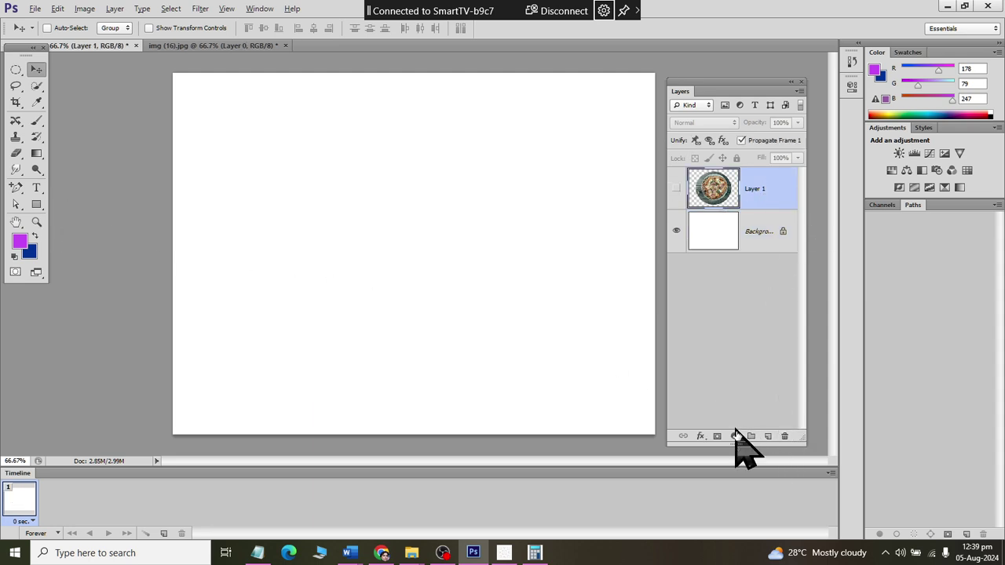
{"action": "left_click", "coordinate": [768, 437]}
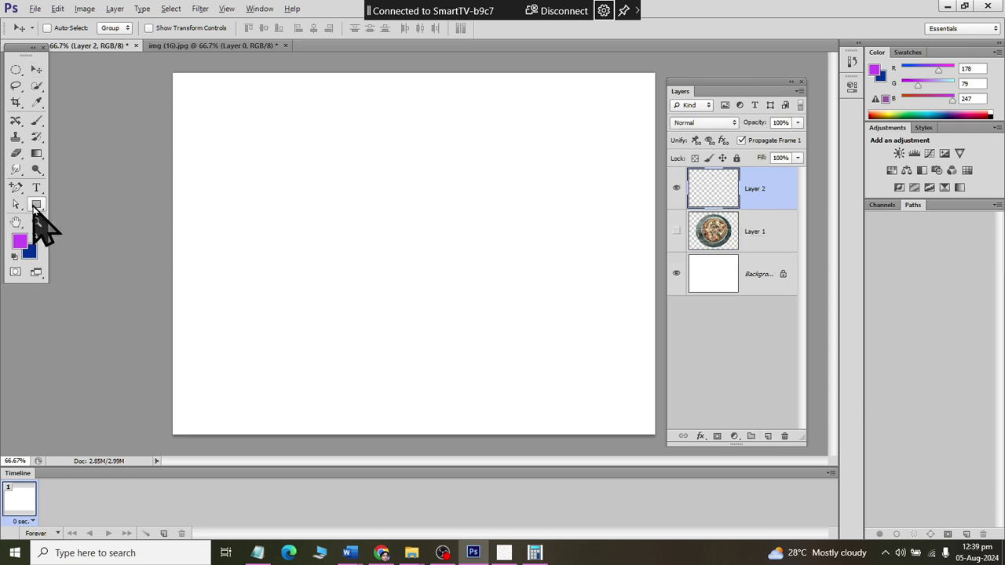
{"action": "left_click", "coordinate": [36, 204]}
{"action": "left_click", "coordinate": [86, 226]}
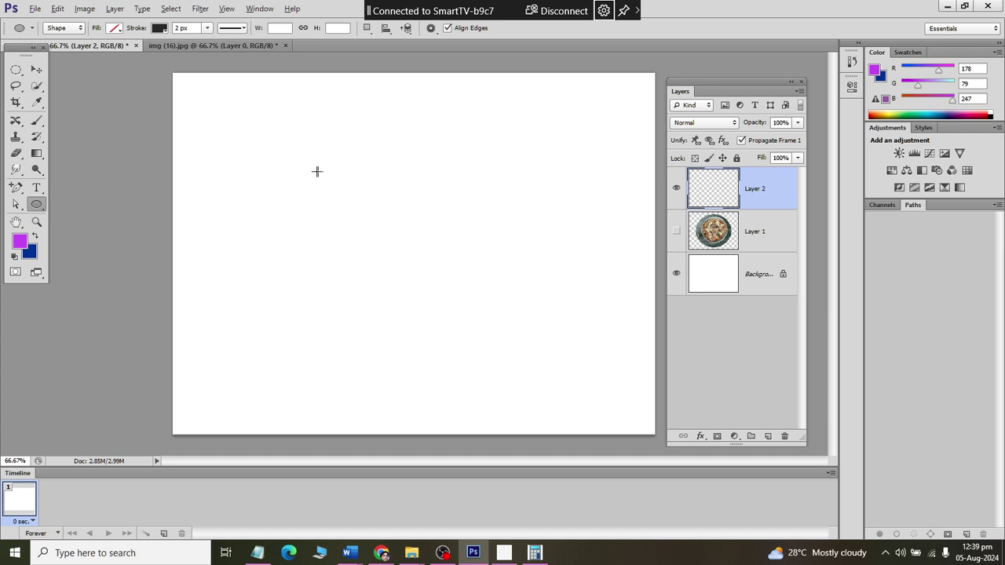
{"action": "left_click_drag", "start_coordinate": [304, 169], "coordinate": [418, 284]}
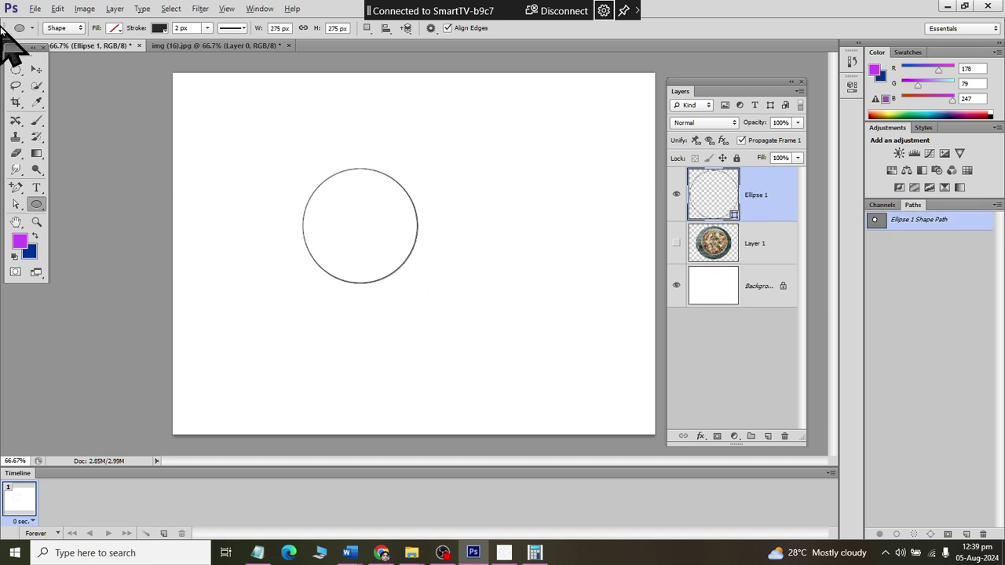
Fill the circle dark blue and make the pizza layer visible again
{"action": "left_click", "coordinate": [33, 74]}
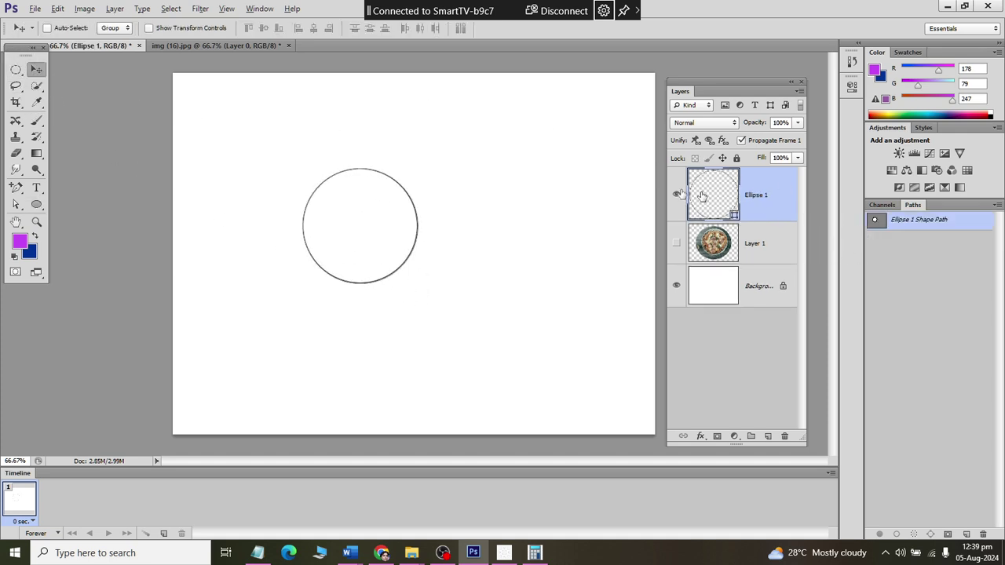
{"action": "left_click", "coordinate": [37, 204]}
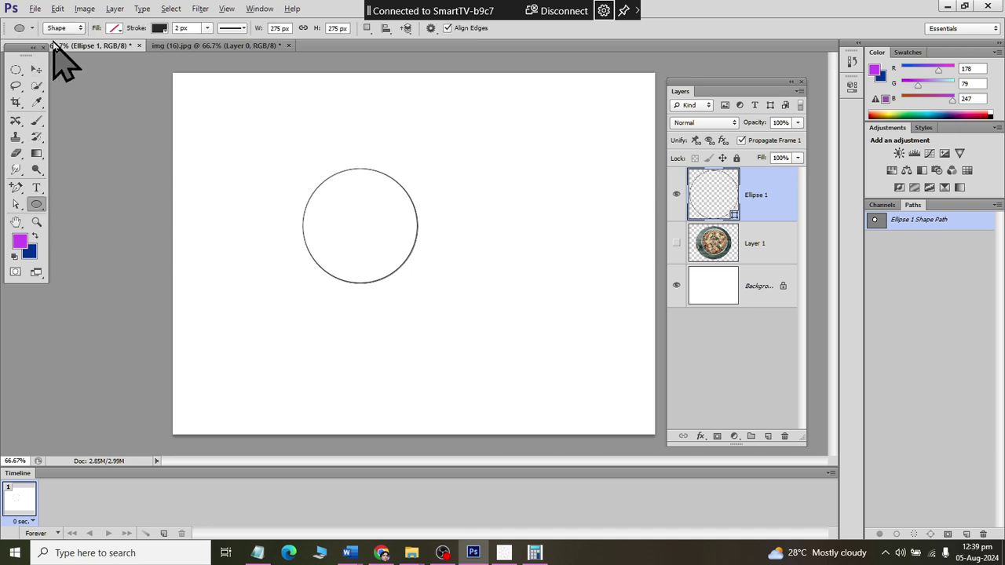
{"action": "left_click", "coordinate": [117, 29]}
{"action": "left_click", "coordinate": [127, 134]}
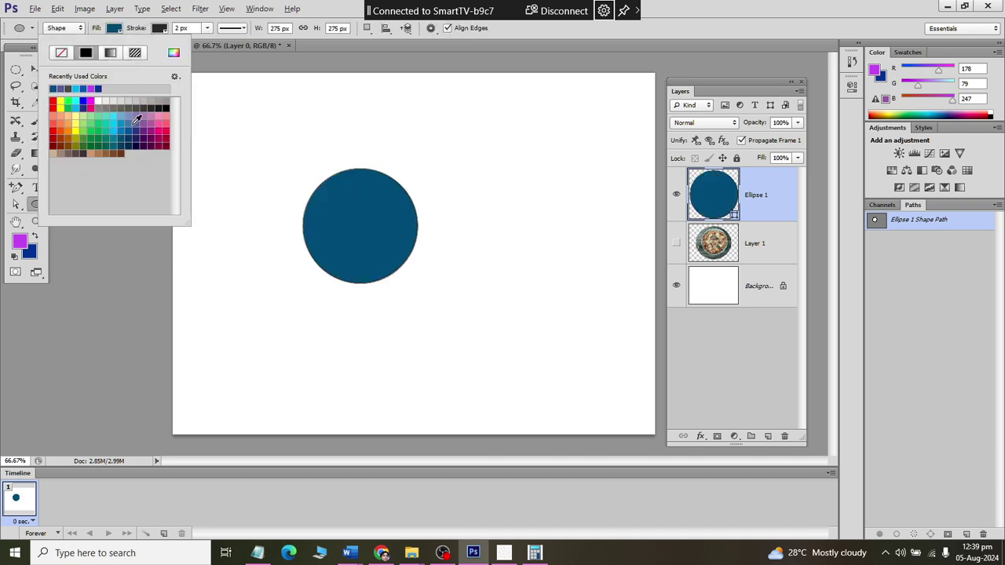
{"action": "left_click", "coordinate": [157, 29]}
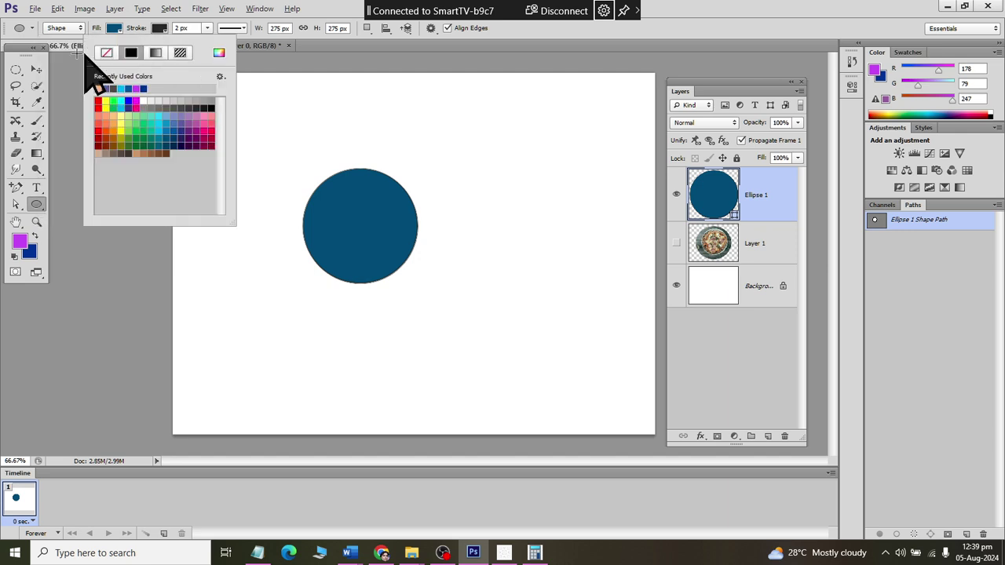
{"action": "left_click", "coordinate": [37, 69]}
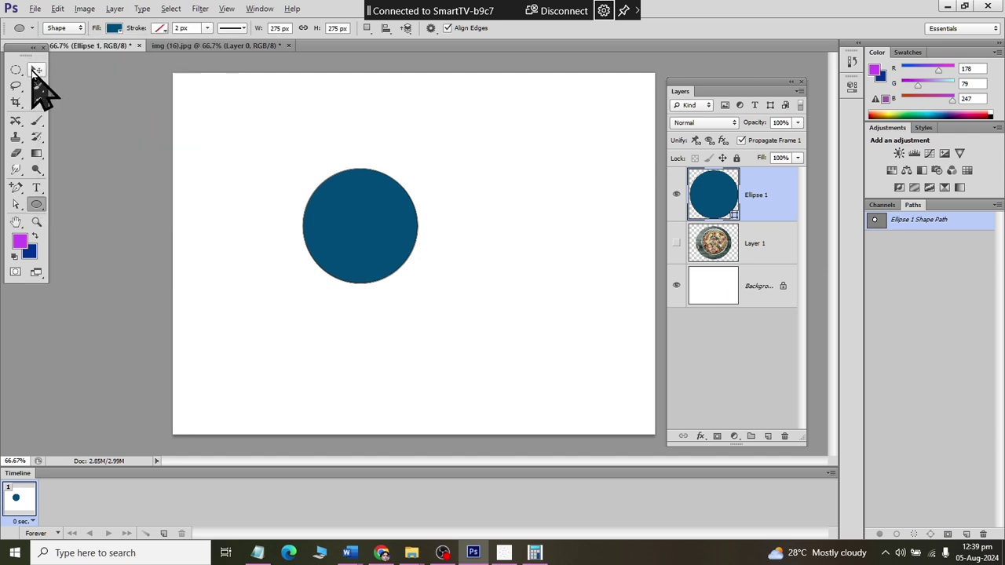
{"action": "left_click", "coordinate": [765, 237]}
{"action": "left_click", "coordinate": [675, 242]}
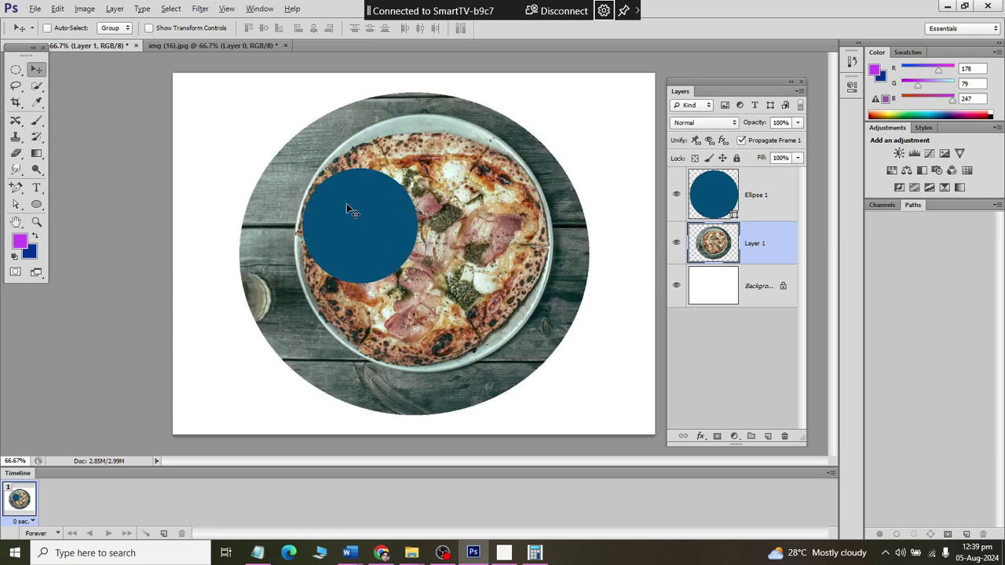
Scale the pizza layer down to about 47.73% behind the blue circle
{"action": "left_click_drag", "start_coordinate": [349, 210], "coordinate": [300, 205]}
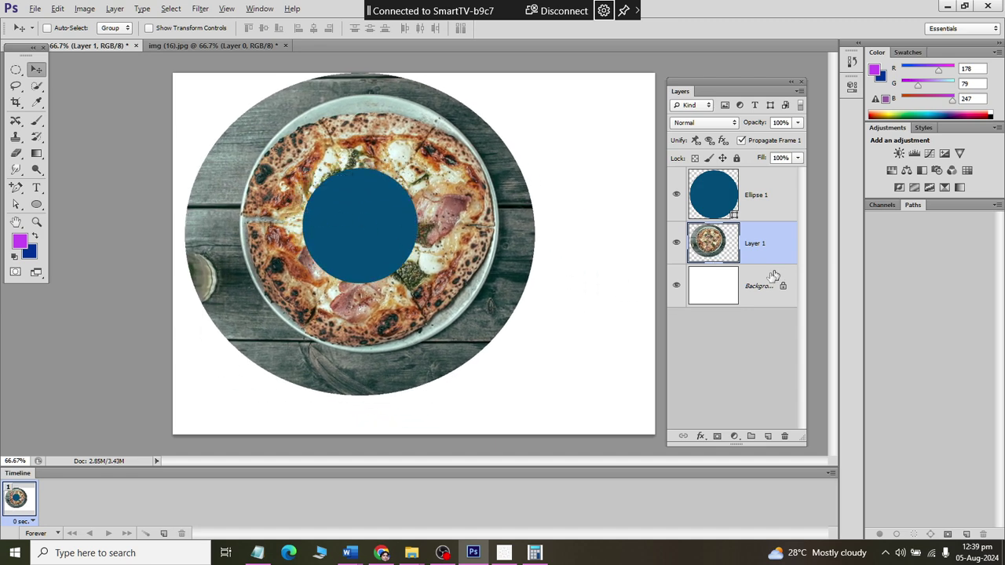
{"action": "key", "text": "ctrl+t"}
{"action": "left_click_drag", "start_coordinate": [531, 394], "coordinate": [389, 307]}
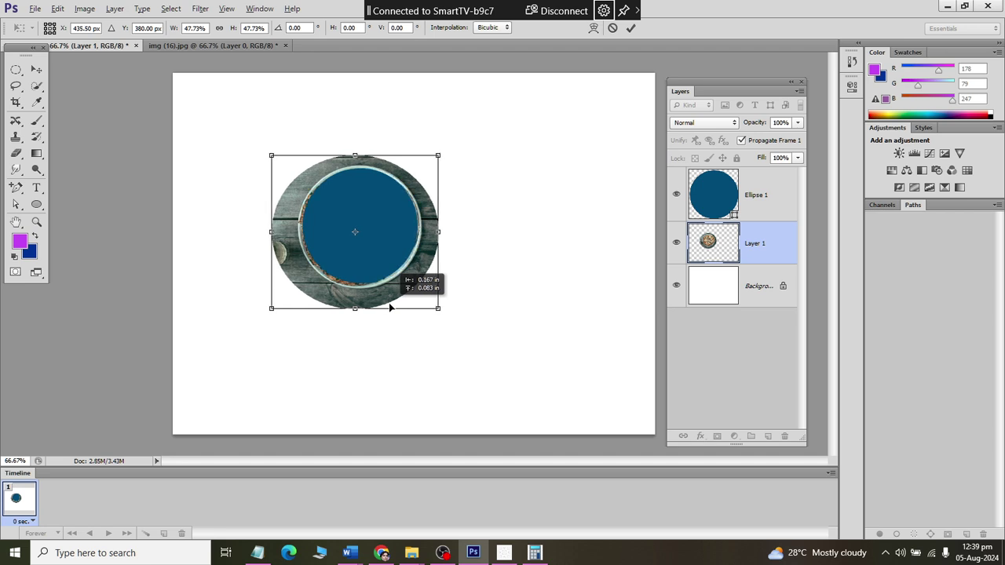
{"action": "left_click", "coordinate": [36, 69]}
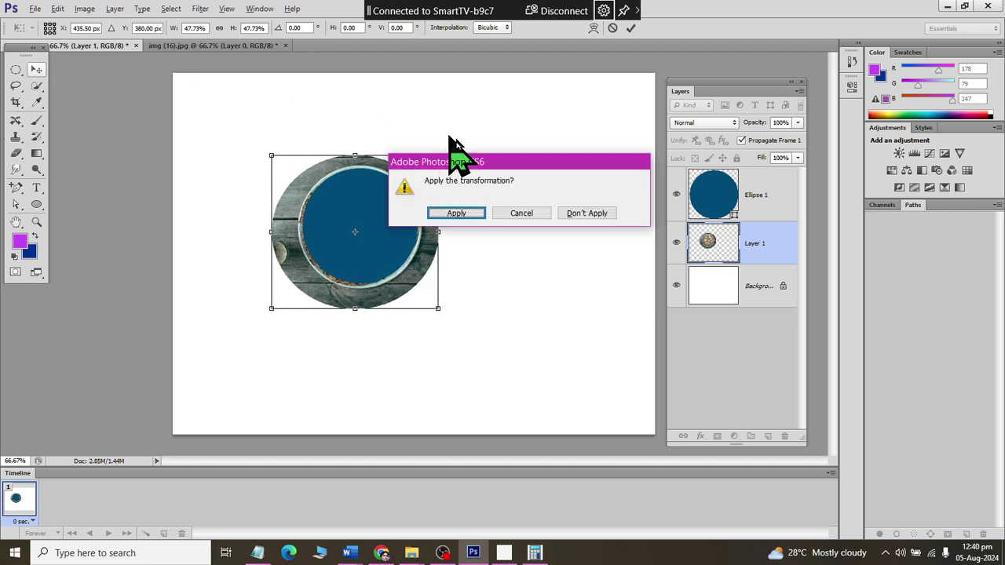
{"action": "left_click", "coordinate": [455, 213]}
Try clipping the pizza to the blue ellipse, then release the clipping mask
{"action": "right_click", "coordinate": [751, 188]}
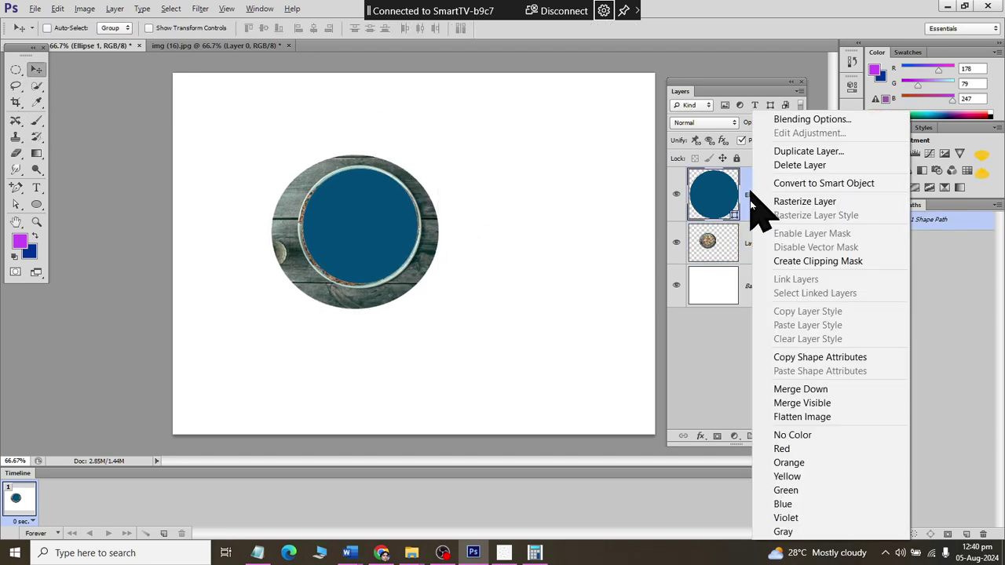
{"action": "left_click", "coordinate": [781, 262]}
{"action": "key", "text": "ctrl+z"}
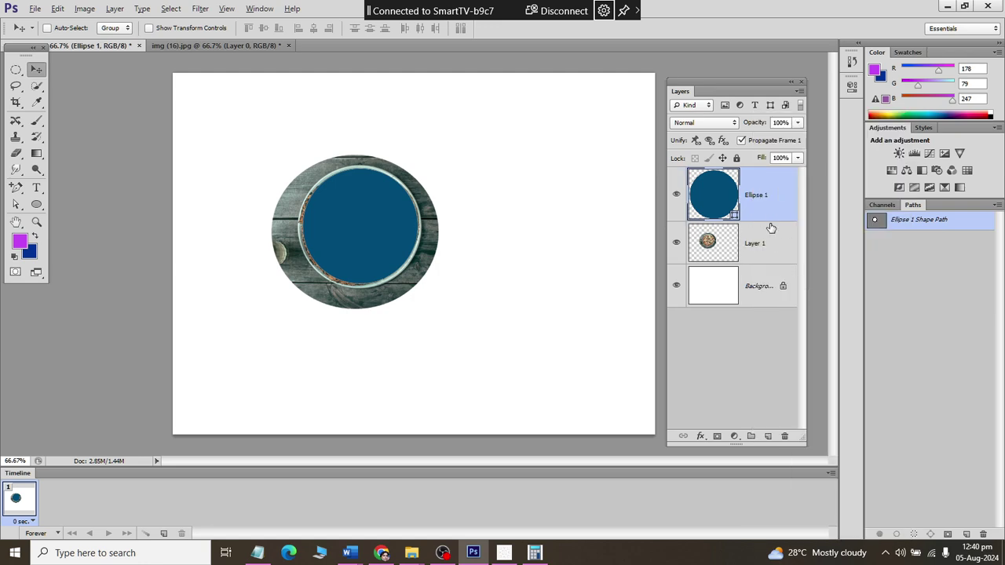
{"action": "left_click", "coordinate": [756, 249]}
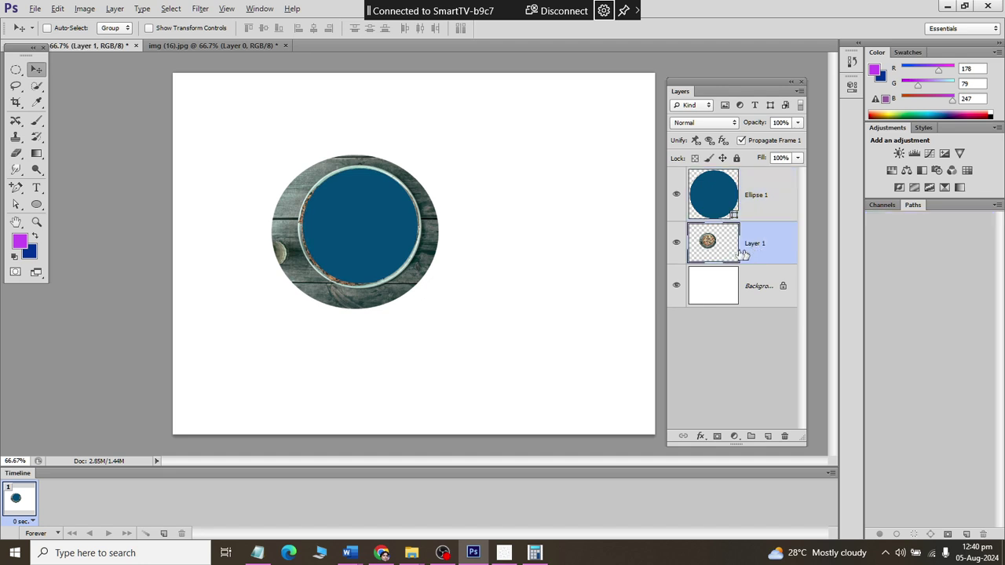
{"action": "left_click_drag", "start_coordinate": [707, 240], "coordinate": [722, 174]}
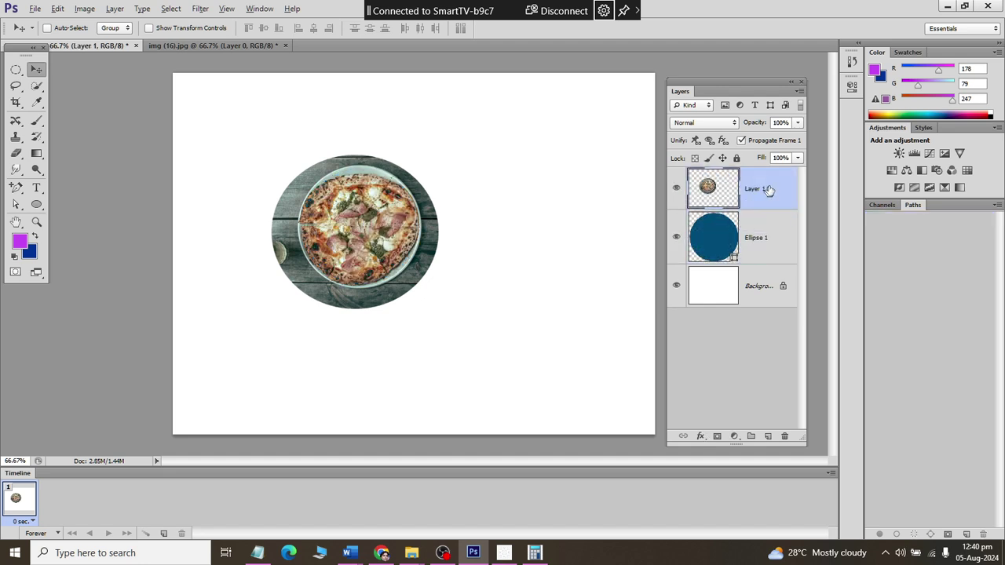
{"action": "right_click", "coordinate": [751, 189]}
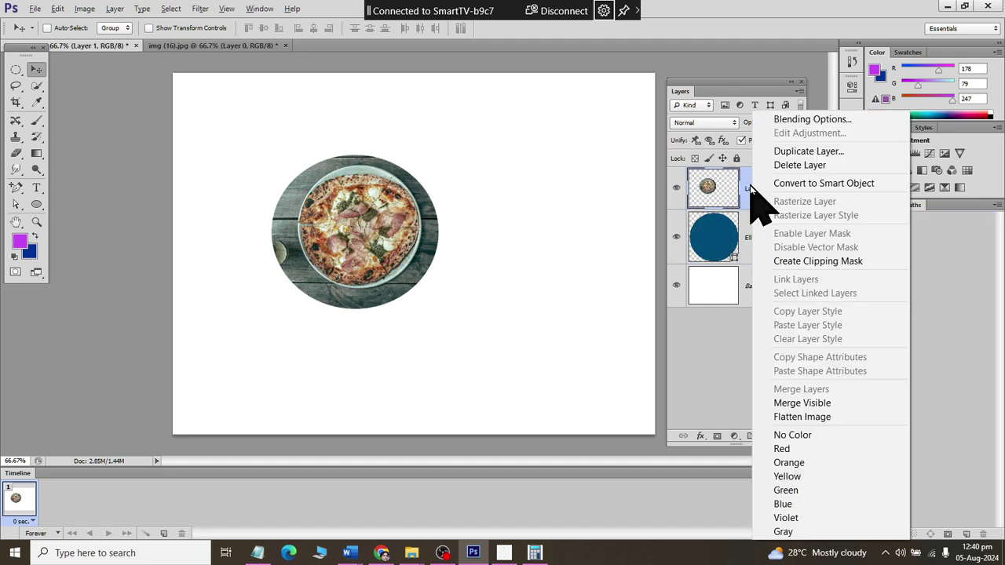
{"action": "left_click", "coordinate": [774, 260]}
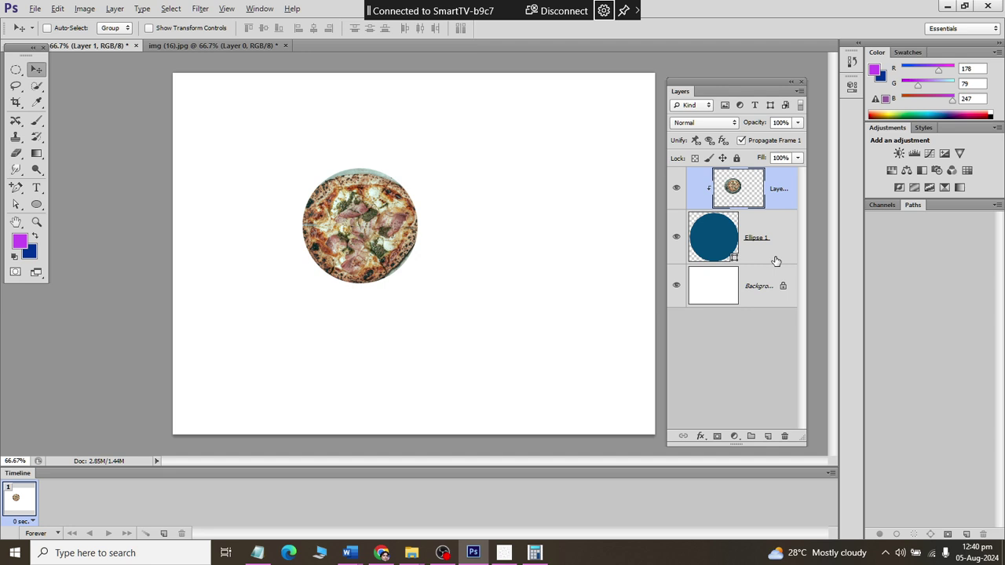
{"action": "right_click", "coordinate": [770, 182]}
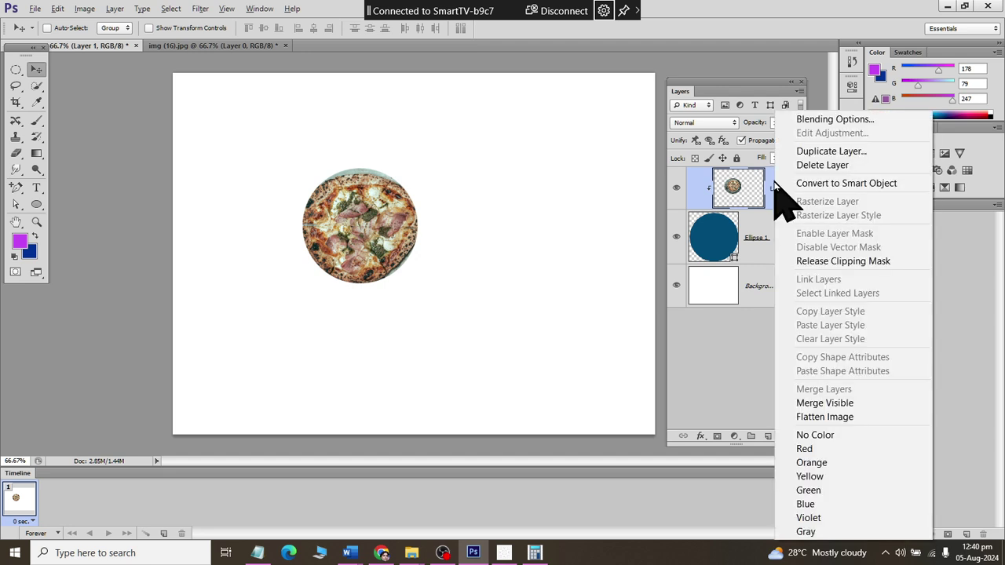
{"action": "left_click", "coordinate": [804, 261]}
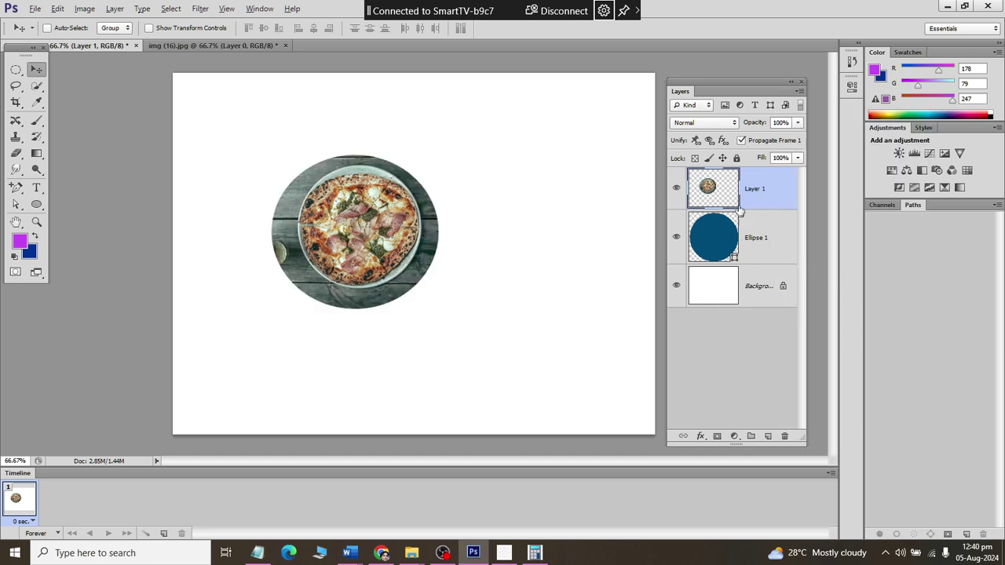
Place the ellipse above the pizza and scale the pizza to about 95%
{"action": "key", "text": "ctrl+t"}
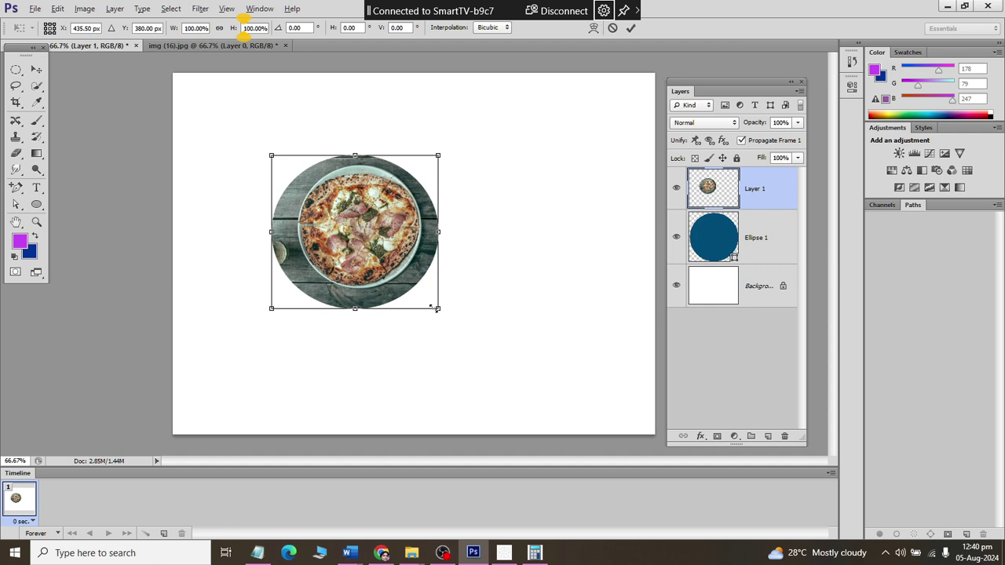
{"action": "key", "text": "Return"}
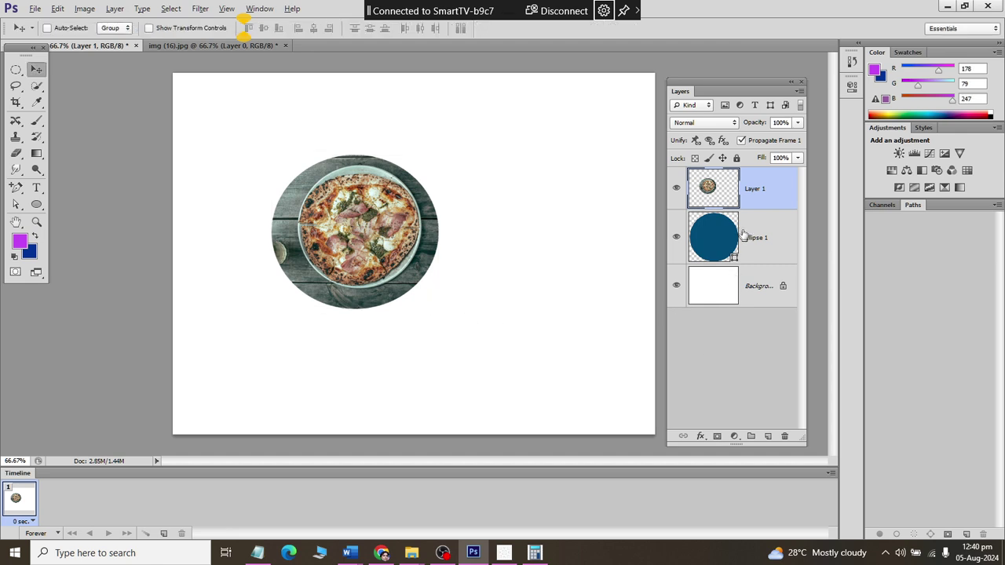
{"action": "left_click_drag", "start_coordinate": [744, 232], "coordinate": [752, 216]}
{"action": "left_click", "coordinate": [744, 241]}
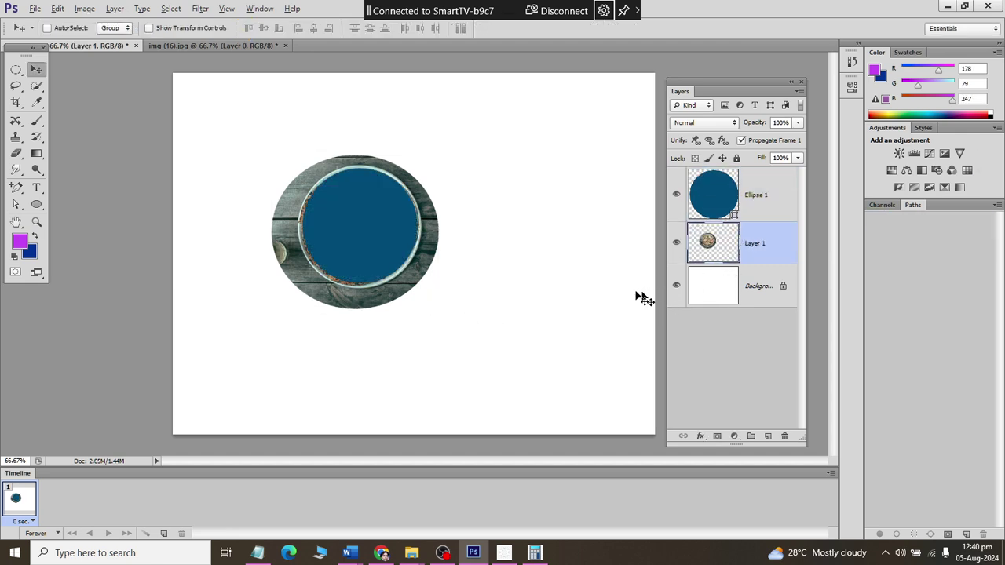
{"action": "key", "text": "ctrl+t"}
{"action": "left_click_drag", "start_coordinate": [440, 310], "coordinate": [434, 306]}
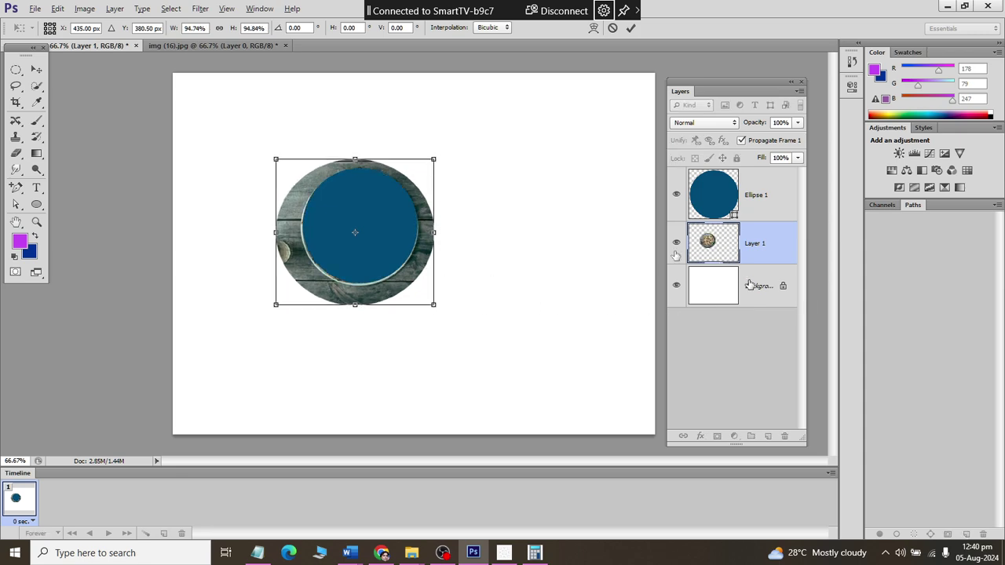
{"action": "left_click", "coordinate": [37, 69]}
{"action": "left_click", "coordinate": [453, 213]}
Nudge the pizza into place, move it above the ellipse, and clip it into the circle
{"action": "key", "text": "Right"}
{"action": "key", "text": "Right"}
{"action": "key", "text": "Up"}
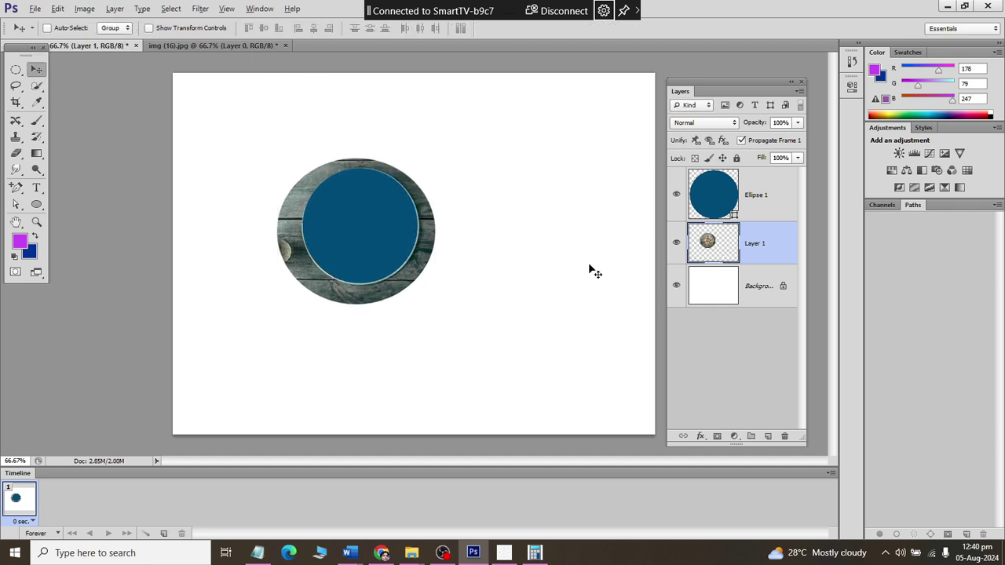
{"action": "key", "text": "Left"}
{"action": "key", "text": "Right"}
{"action": "key", "text": "Right"}
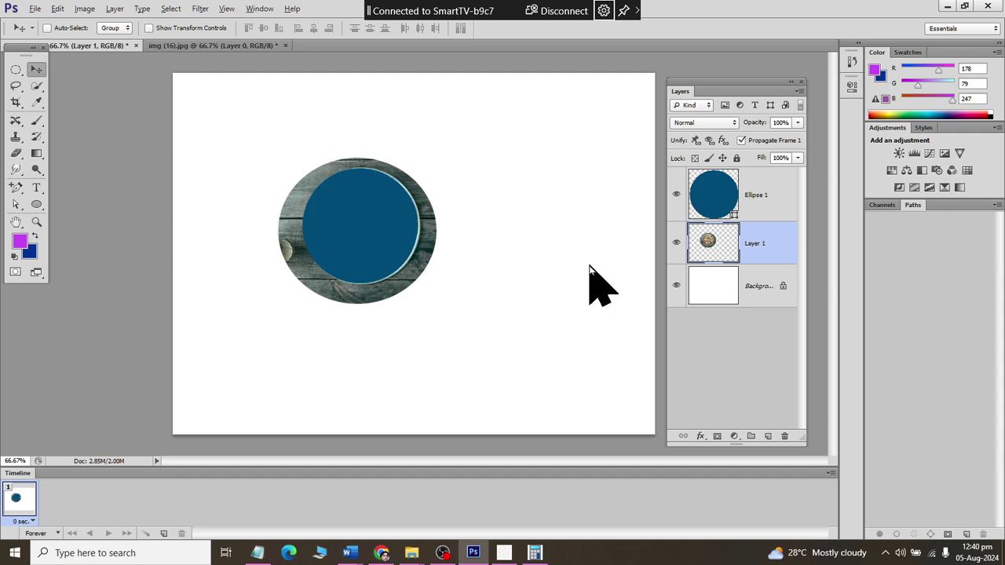
{"action": "key", "text": "Left"}
{"action": "key", "text": "Left"}
{"action": "key", "text": "Left"}
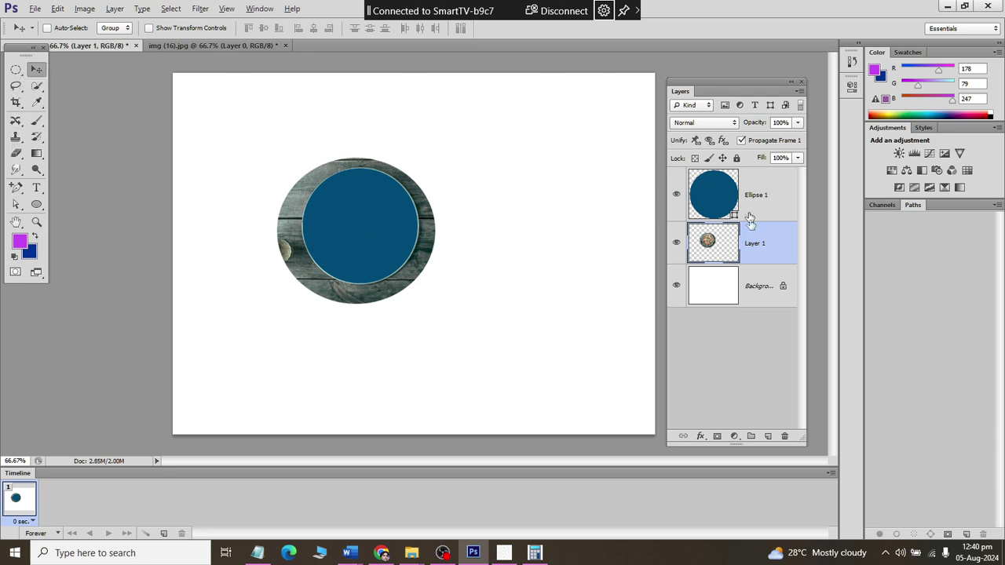
{"action": "mouse_move", "coordinate": [750, 240]}
{"action": "left_mouse_down"}
{"action": "mouse_move", "coordinate": [746, 162]}
{"action": "mouse_move", "coordinate": [747, 236]}
{"action": "left_mouse_up"}
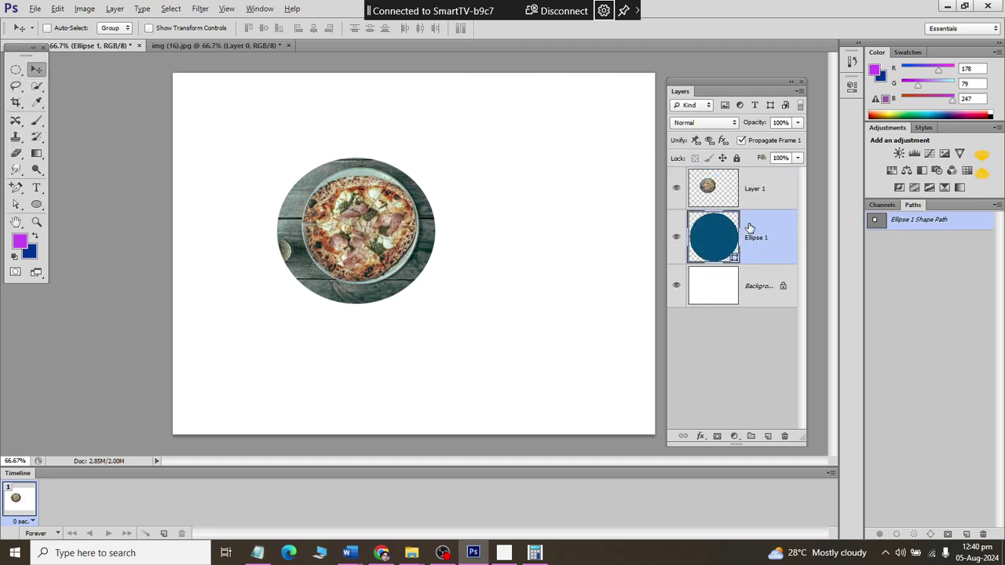
{"action": "left_click", "coordinate": [751, 195]}
{"action": "right_click", "coordinate": [769, 192]}
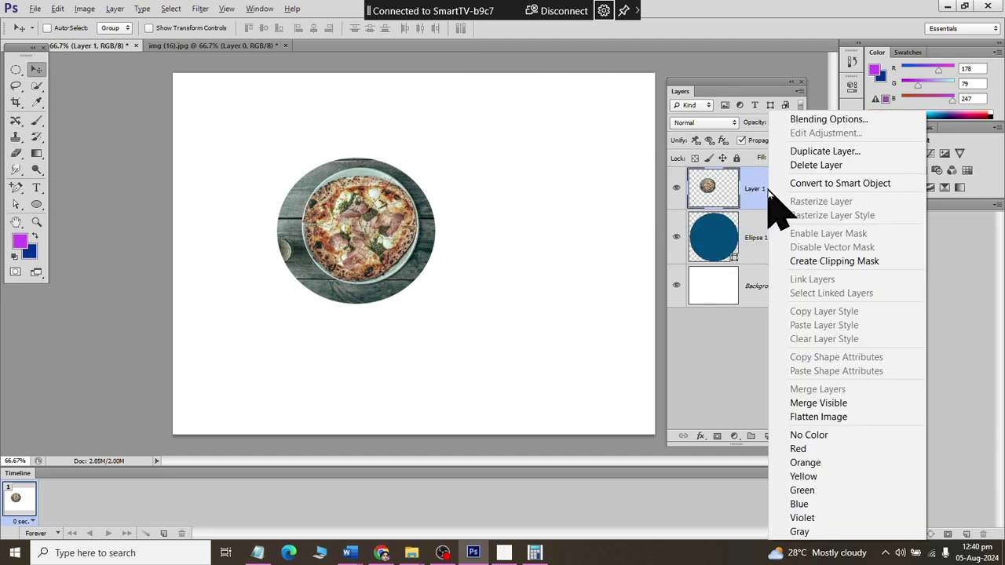
{"action": "left_click", "coordinate": [791, 262]}
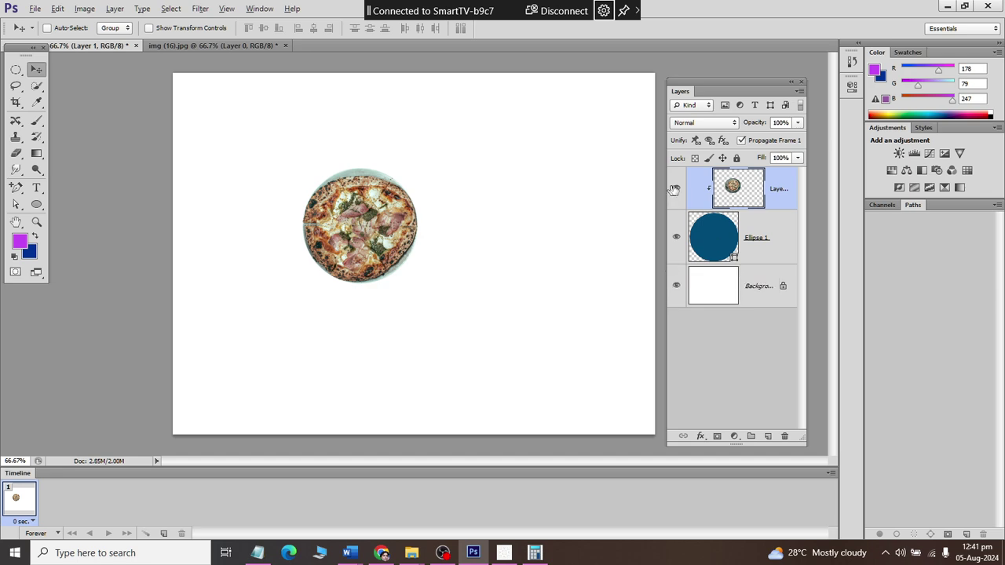
Add Layer 2 above the background and set the Brush foreground colour to dark grey
{"action": "left_click", "coordinate": [729, 233]}
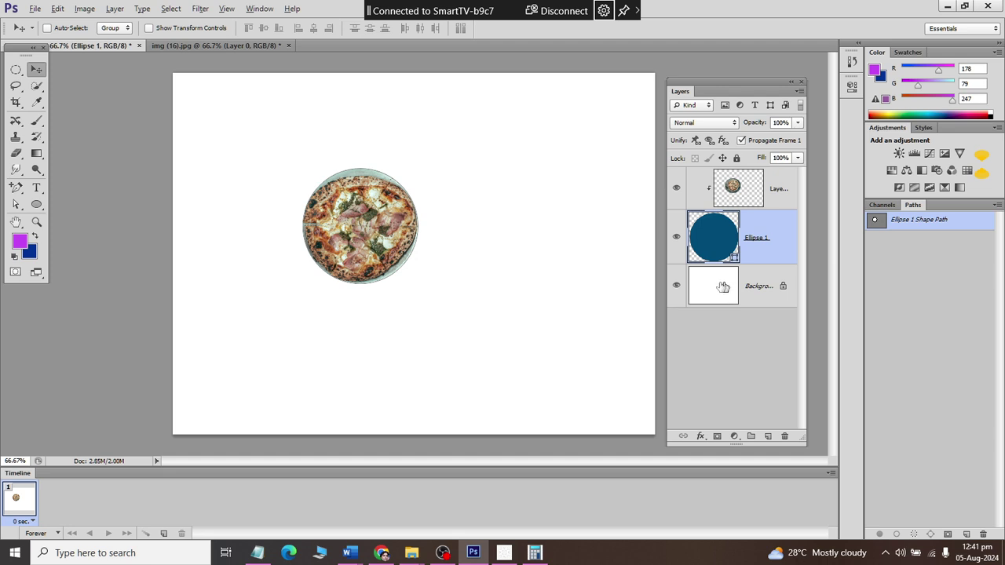
{"action": "left_click", "coordinate": [746, 290]}
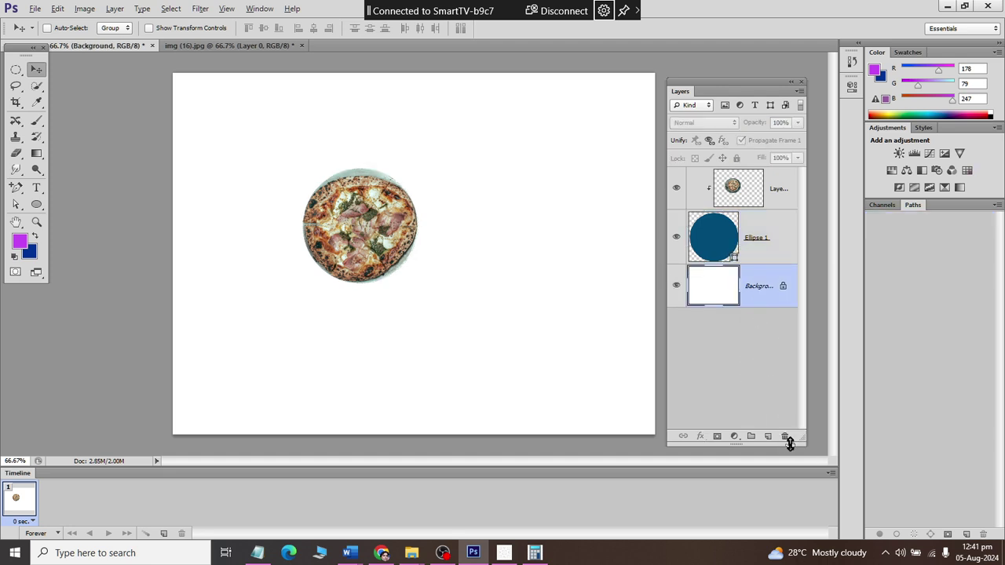
{"action": "left_click", "coordinate": [768, 436]}
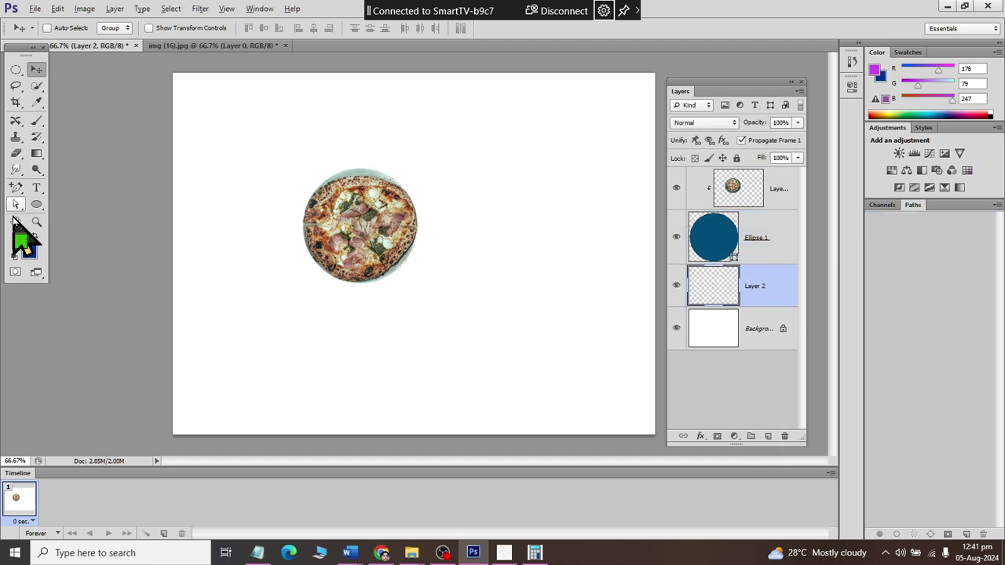
{"action": "left_click_drag", "start_coordinate": [36, 120], "coordinate": [74, 139]}
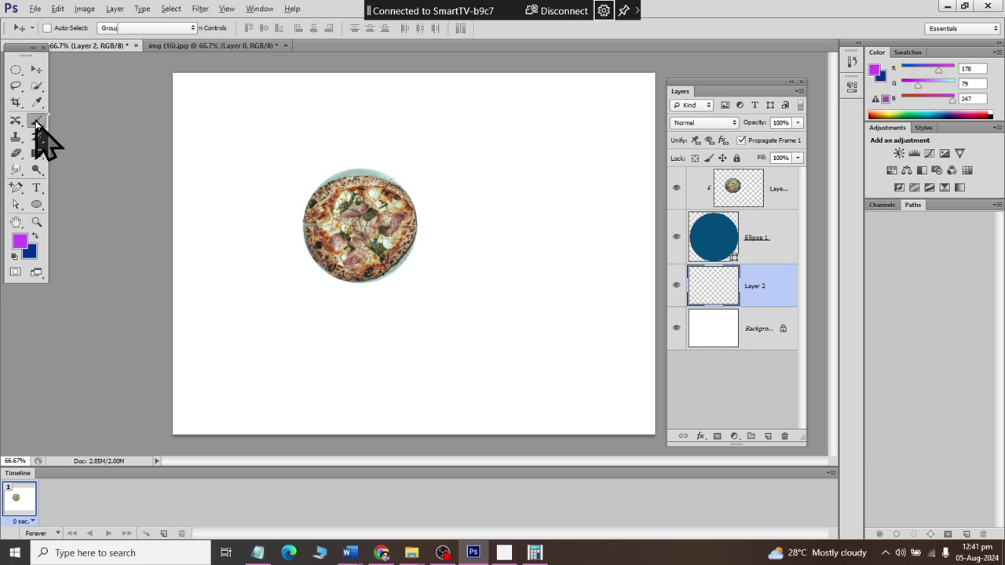
{"action": "left_click", "coordinate": [19, 243]}
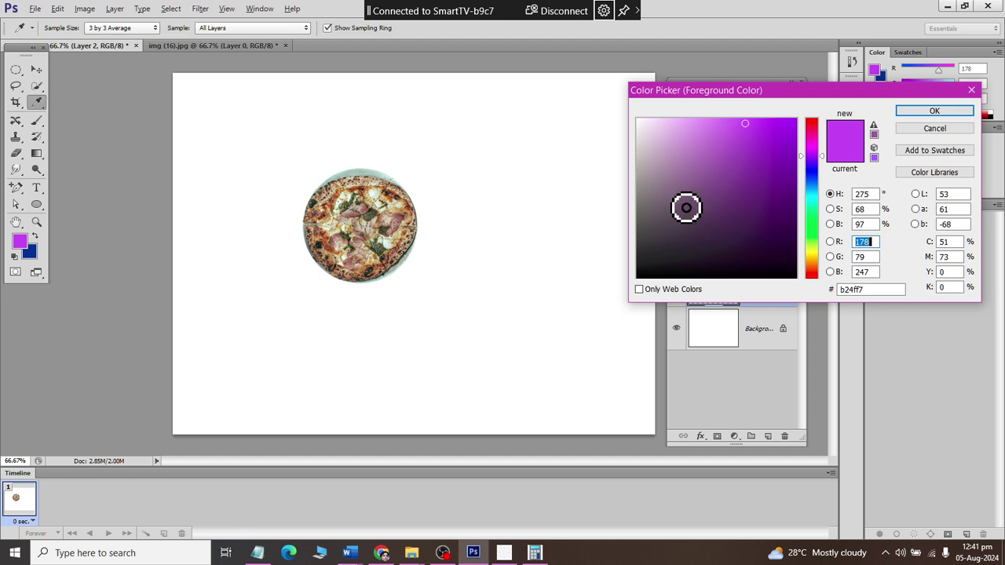
{"action": "mouse_move", "coordinate": [684, 209]}
{"action": "left_mouse_down"}
{"action": "mouse_move", "coordinate": [637, 152]}
{"action": "mouse_move", "coordinate": [636, 183]}
{"action": "left_mouse_up"}
{"action": "left_click_drag", "start_coordinate": [643, 225], "coordinate": [641, 229]}
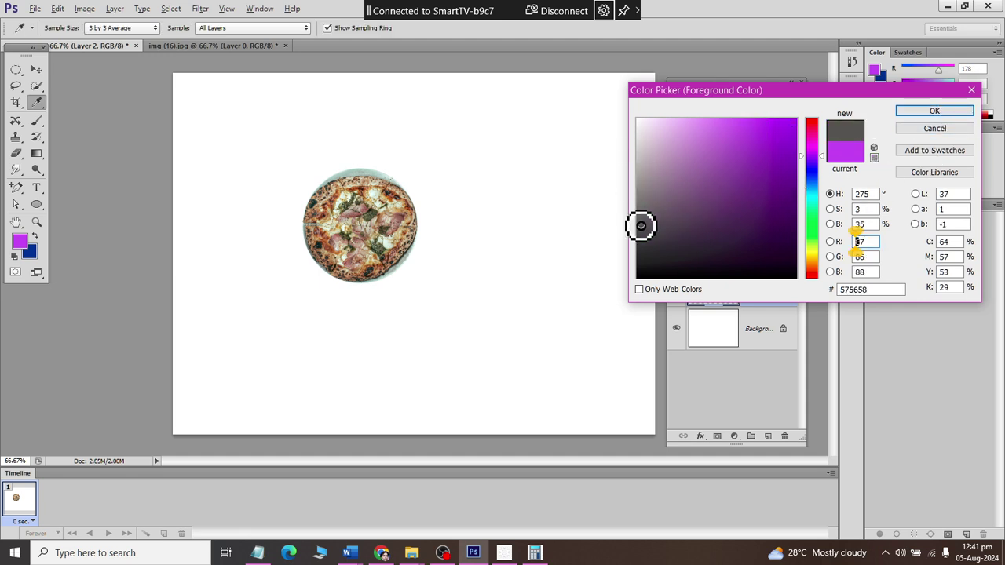
{"action": "left_click", "coordinate": [934, 111]}
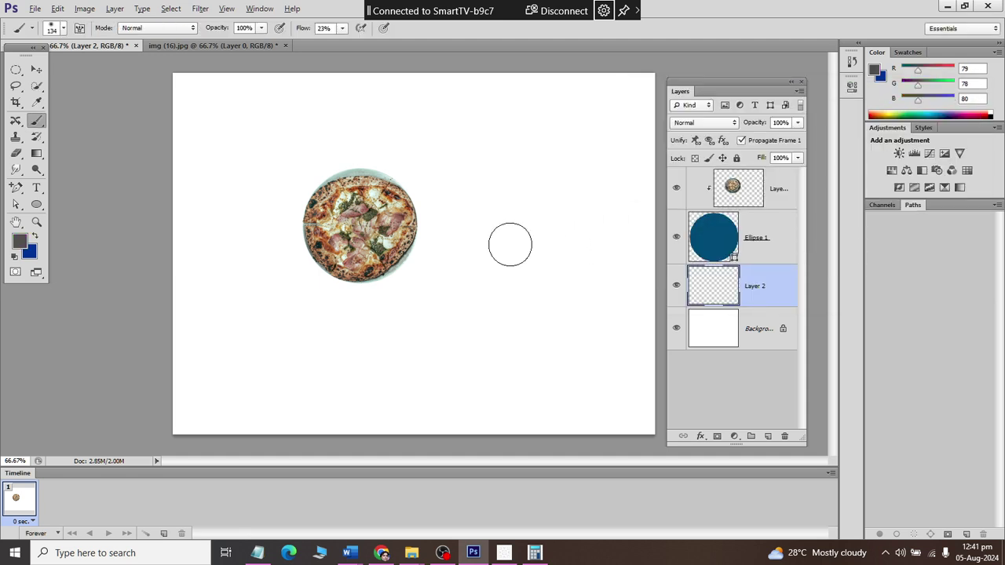
Paint a faint soft shadow around the round pizza
{"action": "mouse_move", "coordinate": [348, 161]}
{"action": "left_mouse_down"}
{"action": "mouse_move", "coordinate": [419, 211]}
{"action": "mouse_move", "coordinate": [347, 152]}
{"action": "mouse_move", "coordinate": [396, 190]}
{"action": "left_mouse_up"}
{"action": "key", "text": "ctrl+z"}
{"action": "scroll", "coordinate": [352, 206], "scroll_direction": "up", "scroll_amount": 2}
{"action": "scroll", "coordinate": [355, 188], "scroll_direction": "up", "scroll_amount": 2}
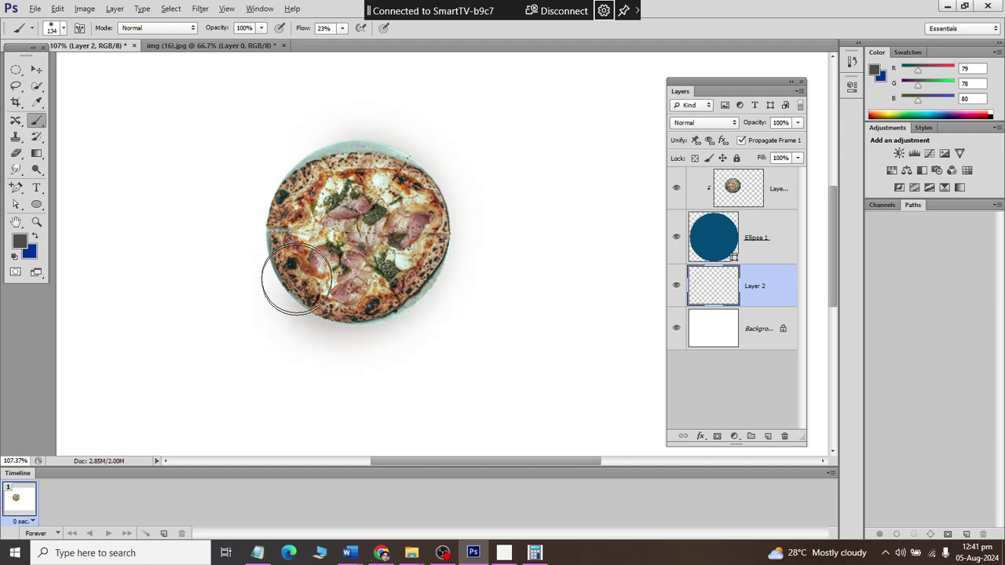
{"action": "left_click_drag", "start_coordinate": [300, 206], "coordinate": [444, 228]}
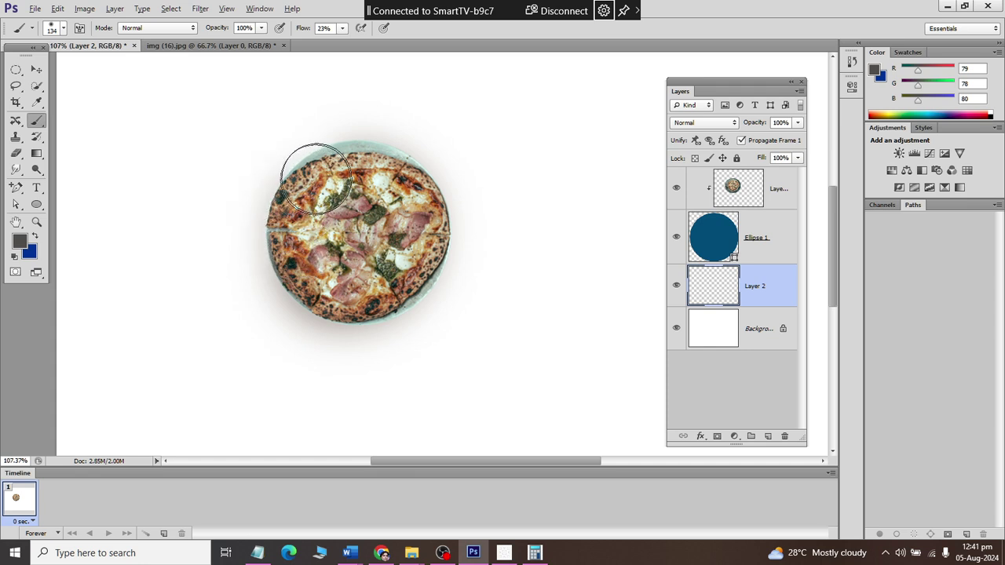
{"action": "scroll", "coordinate": [424, 252], "scroll_direction": "down", "scroll_amount": 5}
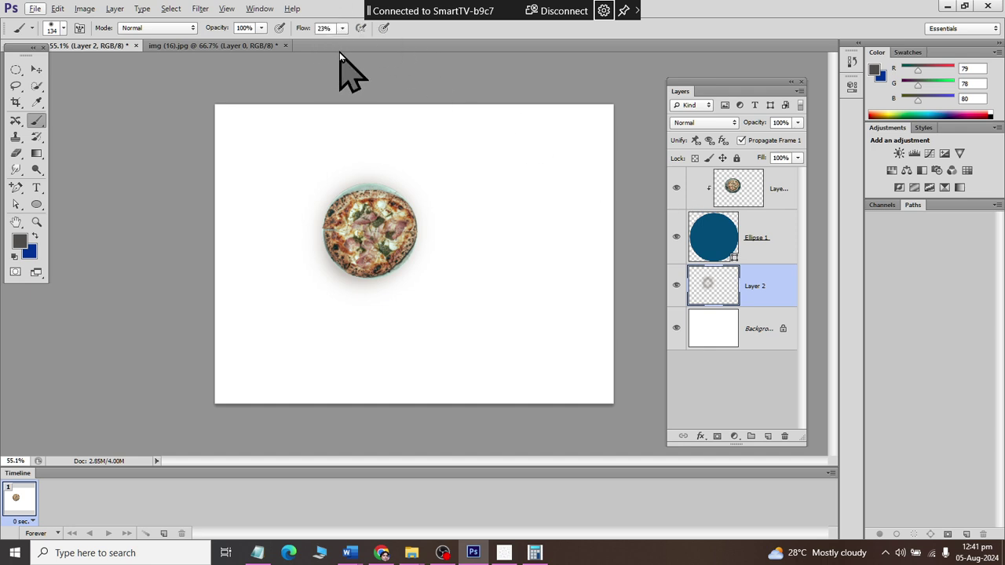
Open OIG (3).jpeg and unlock its Background as Layer 0
{"action": "left_click", "coordinate": [33, 9]}
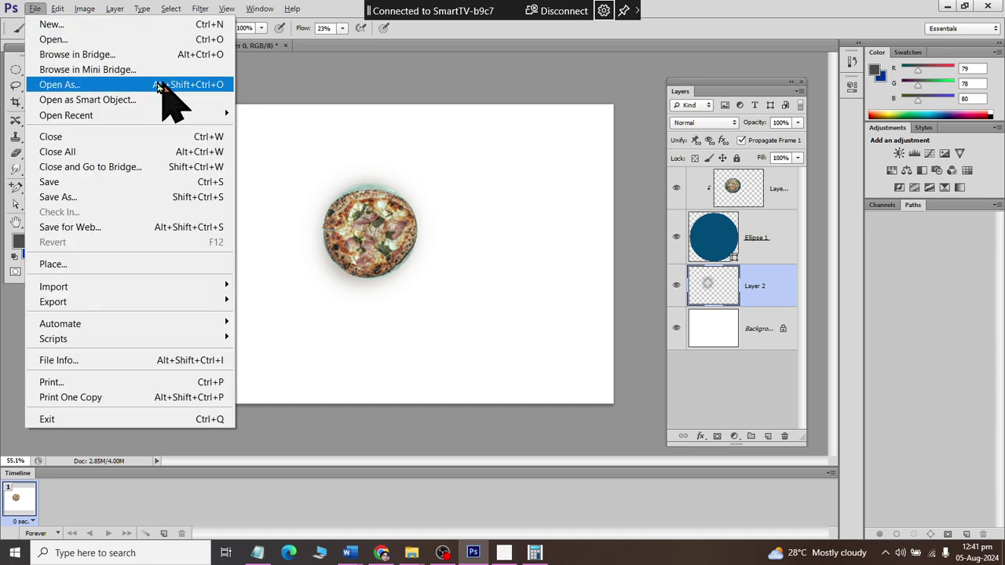
{"action": "left_click", "coordinate": [45, 40]}
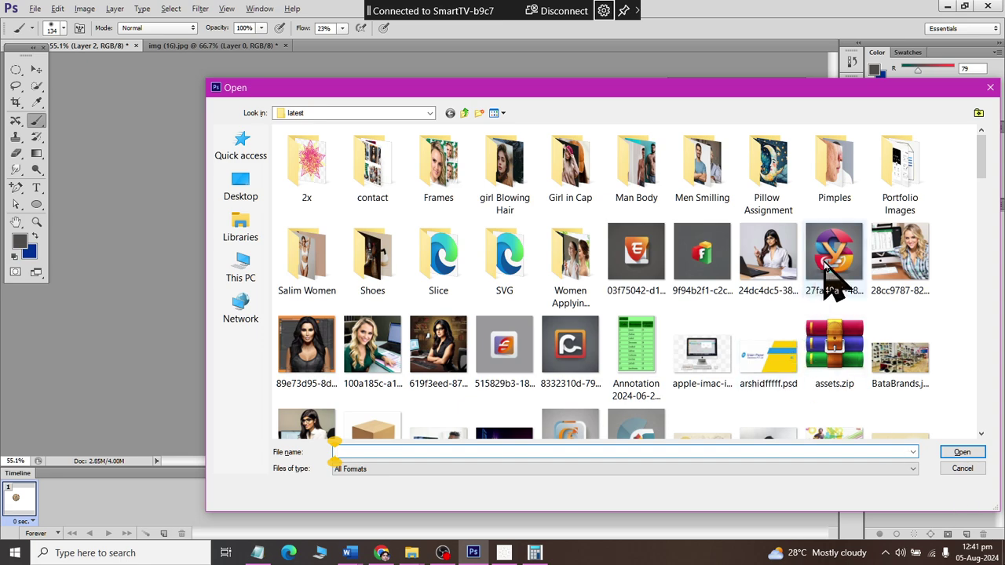
{"action": "scroll", "coordinate": [828, 298], "scroll_direction": "down", "scroll_amount": 5}
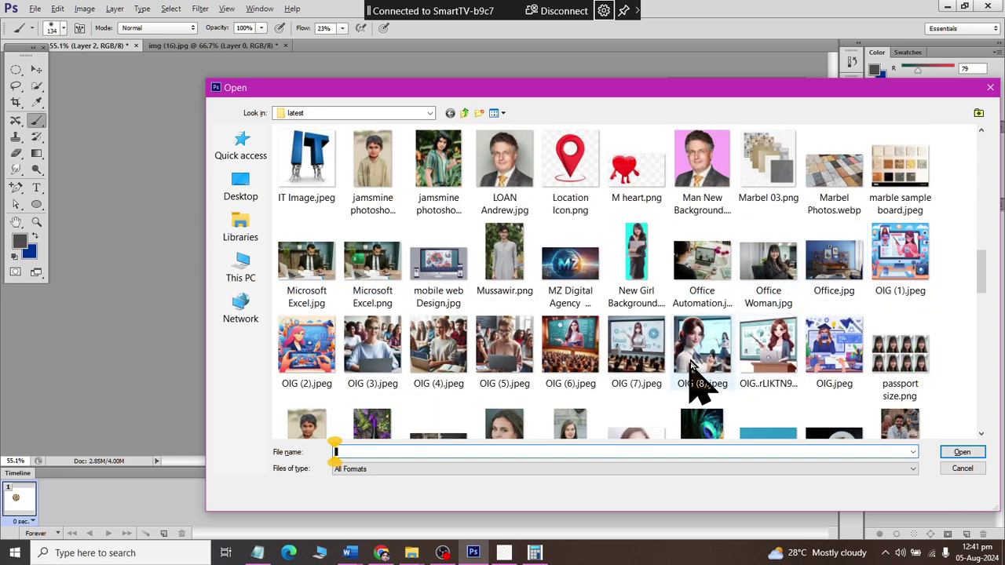
{"action": "scroll", "coordinate": [651, 359], "scroll_direction": "down", "scroll_amount": 2}
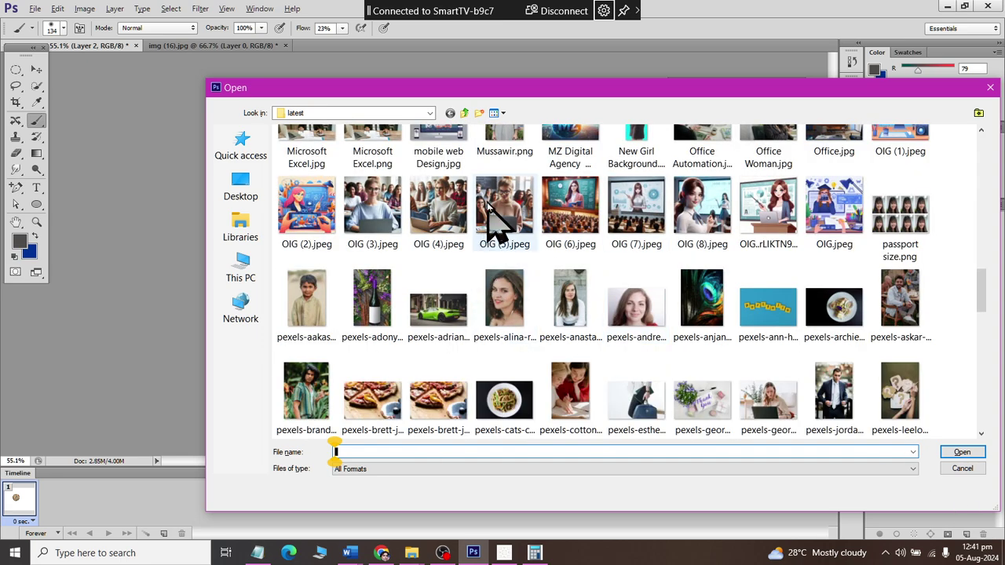
{"action": "double_click", "coordinate": [372, 206]}
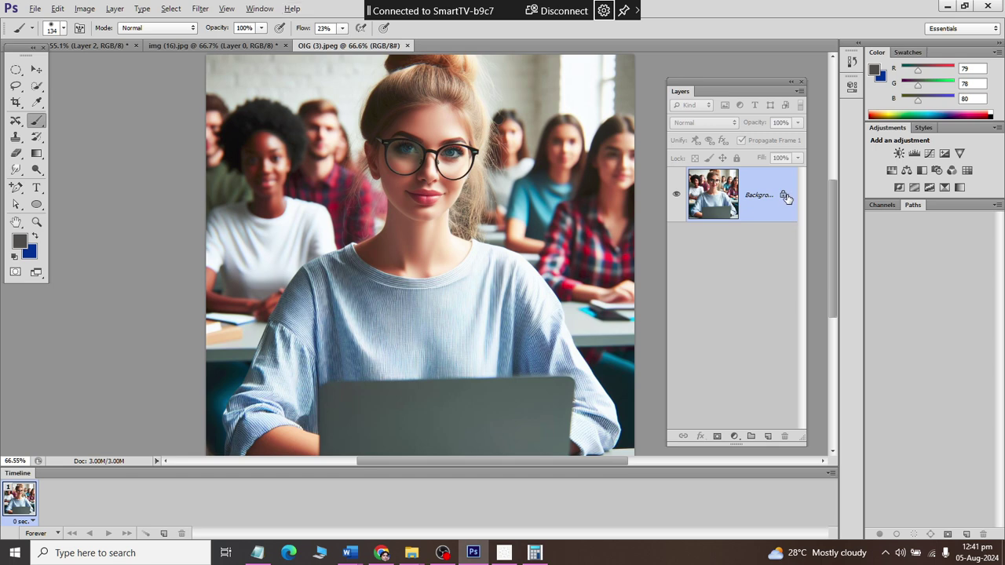
{"action": "double_click", "coordinate": [781, 199]}
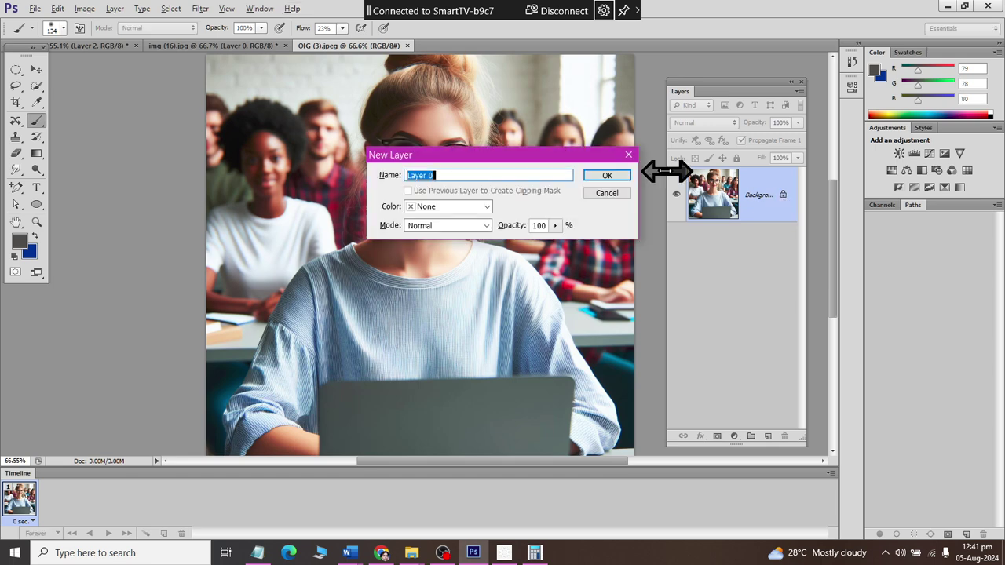
{"action": "left_click", "coordinate": [616, 175]}
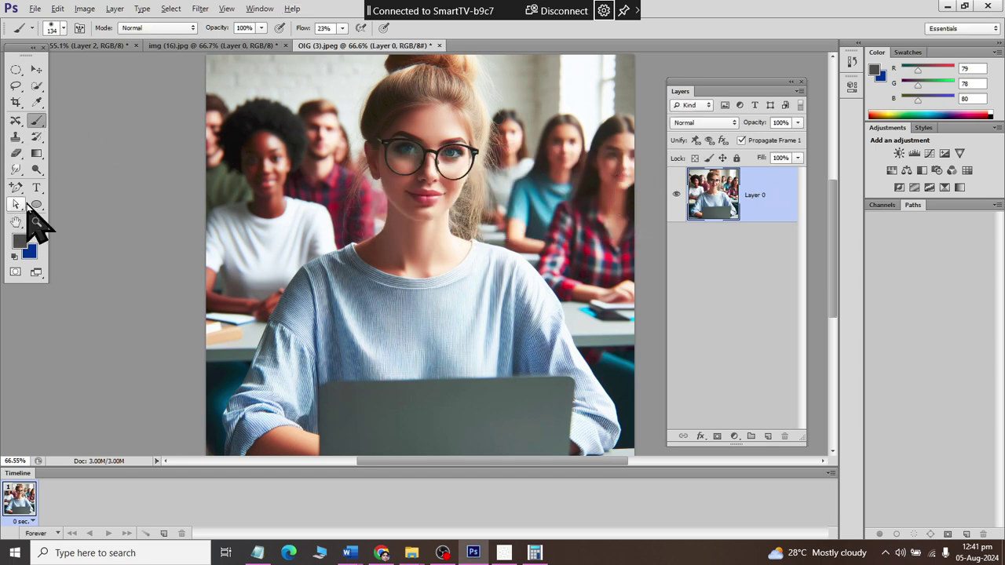
{"action": "left_click", "coordinate": [36, 204]}
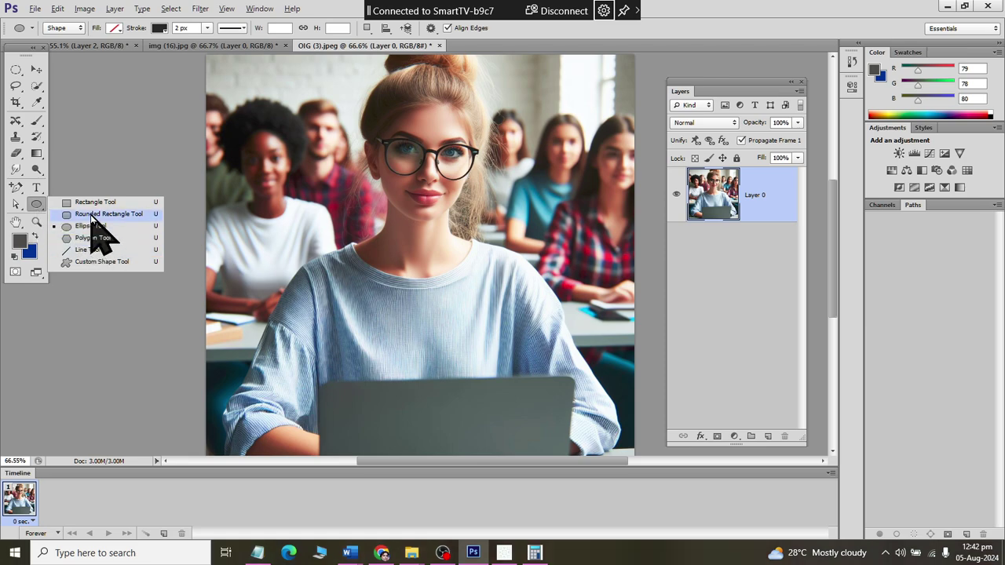
Draw a large dark-blue rounded rectangle over the classroom photo
{"action": "left_click", "coordinate": [92, 213]}
{"action": "mouse_move", "coordinate": [244, 55]}
{"action": "left_mouse_down"}
{"action": "mouse_move", "coordinate": [583, 332]}
{"action": "mouse_move", "coordinate": [614, 390]}
{"action": "left_mouse_up"}
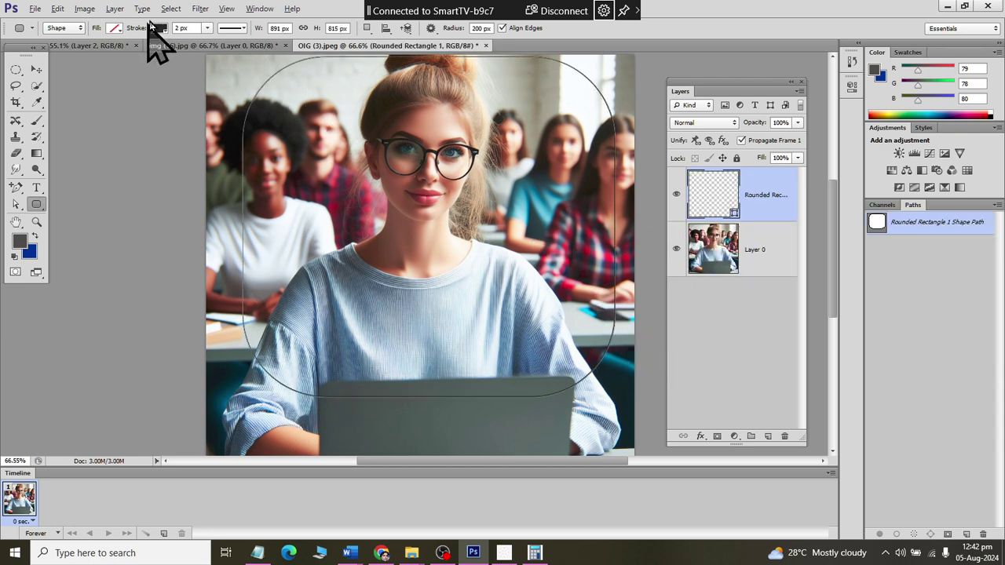
{"action": "left_click", "coordinate": [115, 28]}
{"action": "left_click", "coordinate": [137, 112]}
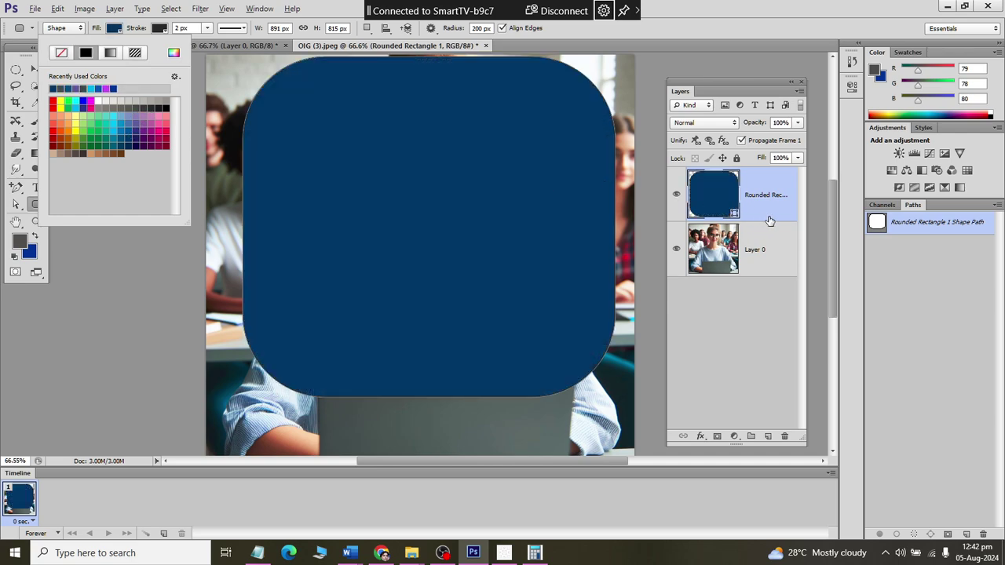
Move the rounded rectangle below Layer 0, clip the photo to it, then release the clip
{"action": "left_click_drag", "start_coordinate": [768, 213], "coordinate": [767, 235]}
{"action": "right_click", "coordinate": [759, 195]}
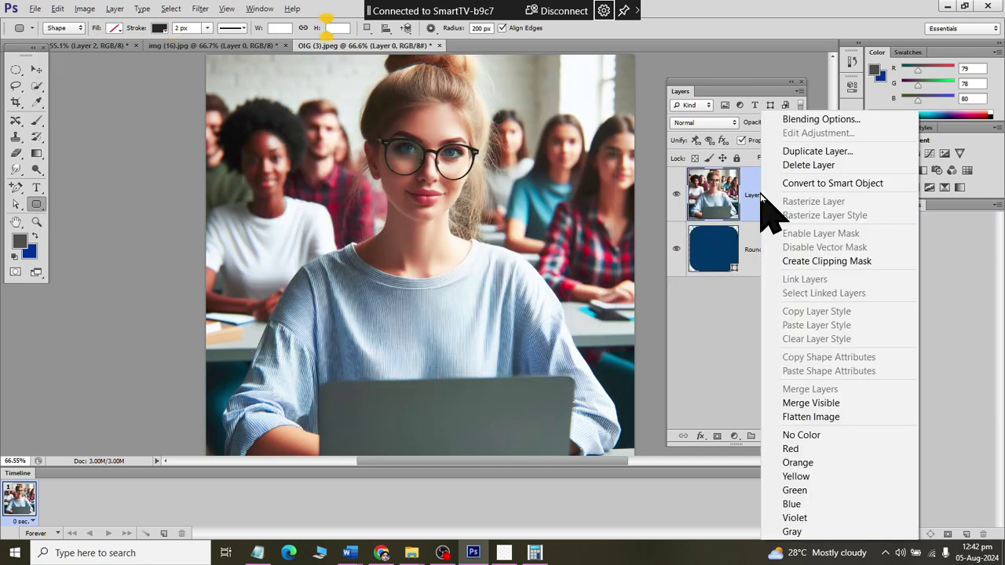
{"action": "left_click", "coordinate": [793, 260]}
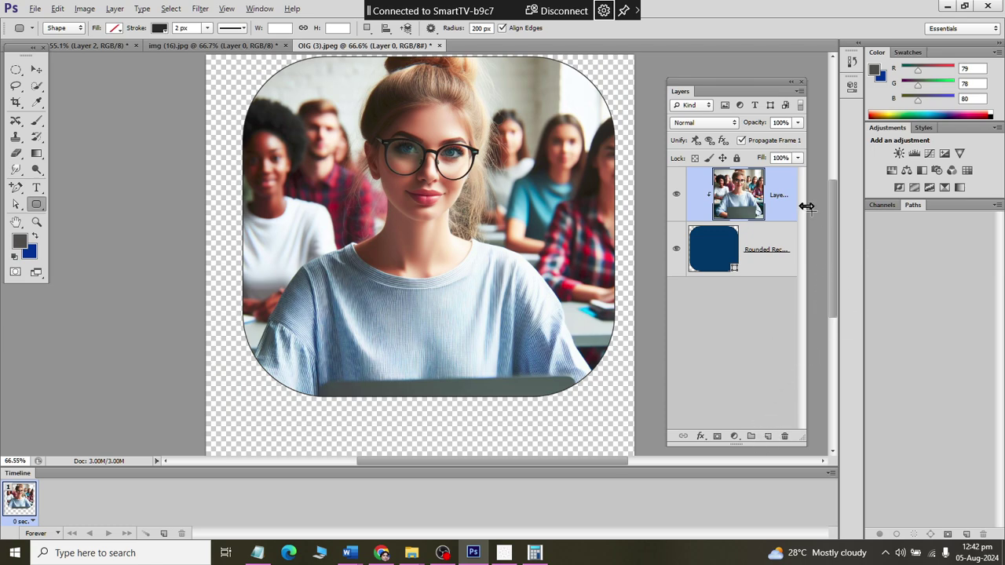
{"action": "right_click", "coordinate": [781, 197]}
{"action": "left_click", "coordinate": [808, 260]}
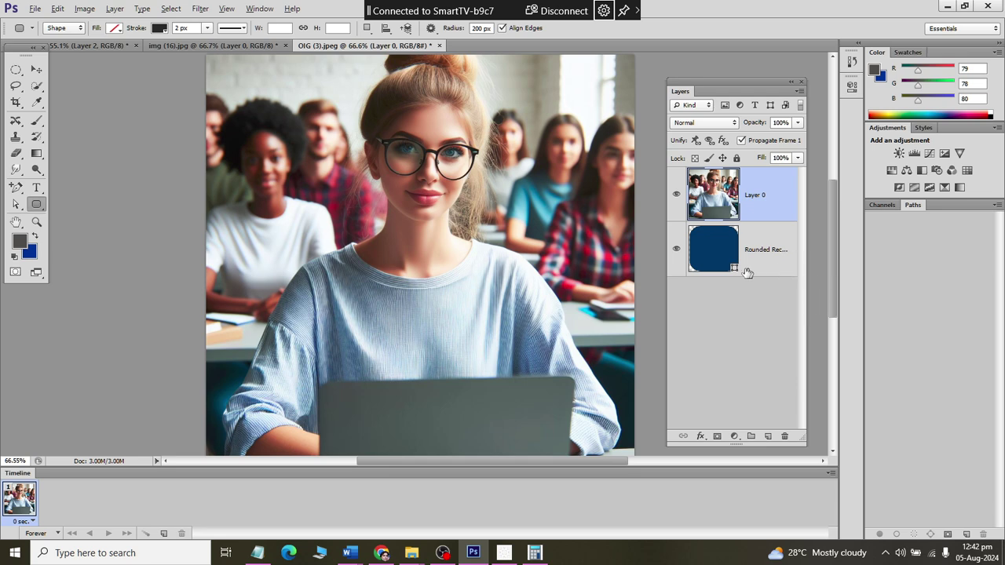
{"action": "left_click", "coordinate": [732, 332]}
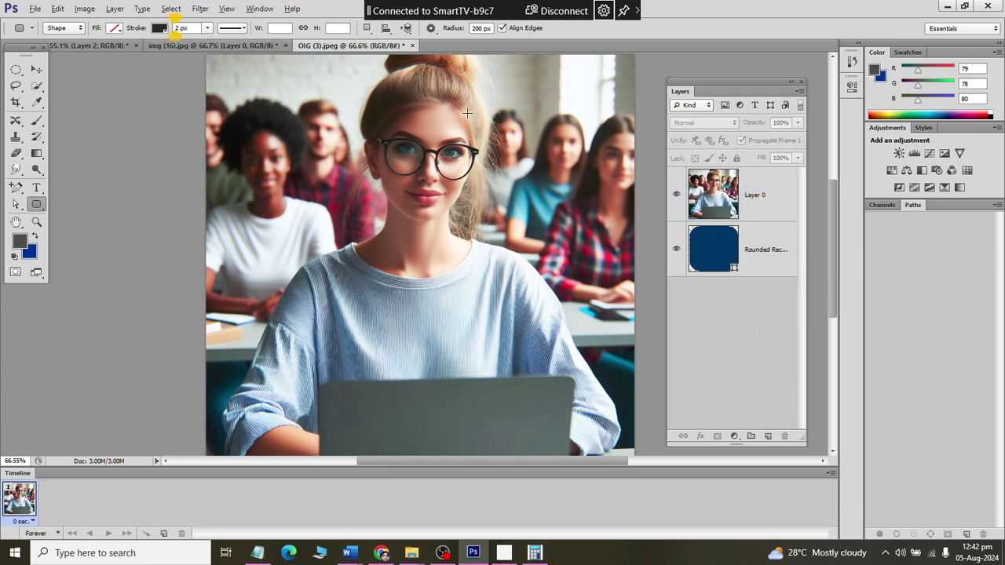
Open the suit portrait and unlock its Background as Layer 0
{"action": "key", "text": "ctrl+o"}
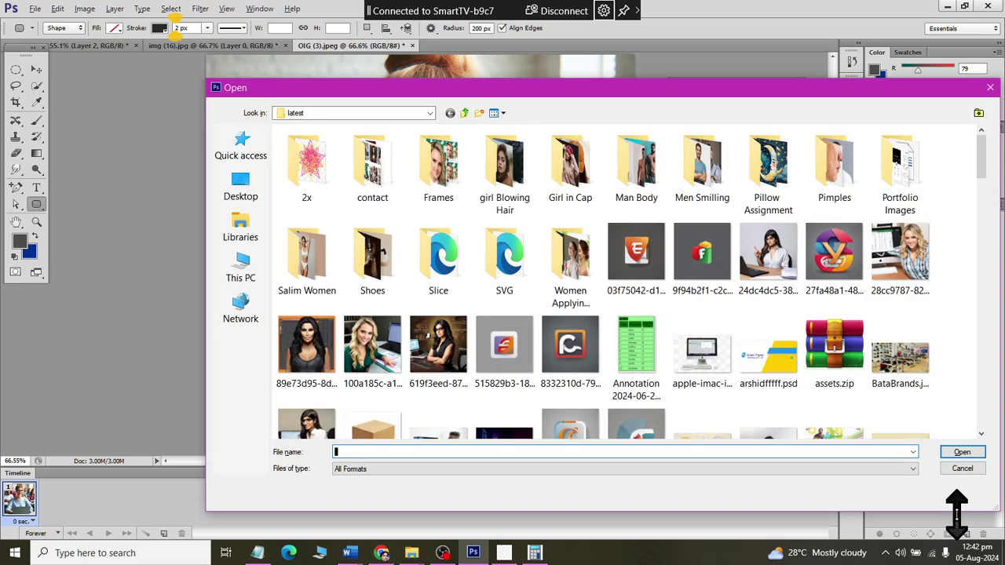
{"action": "scroll", "coordinate": [793, 292], "scroll_direction": "down", "scroll_amount": 5}
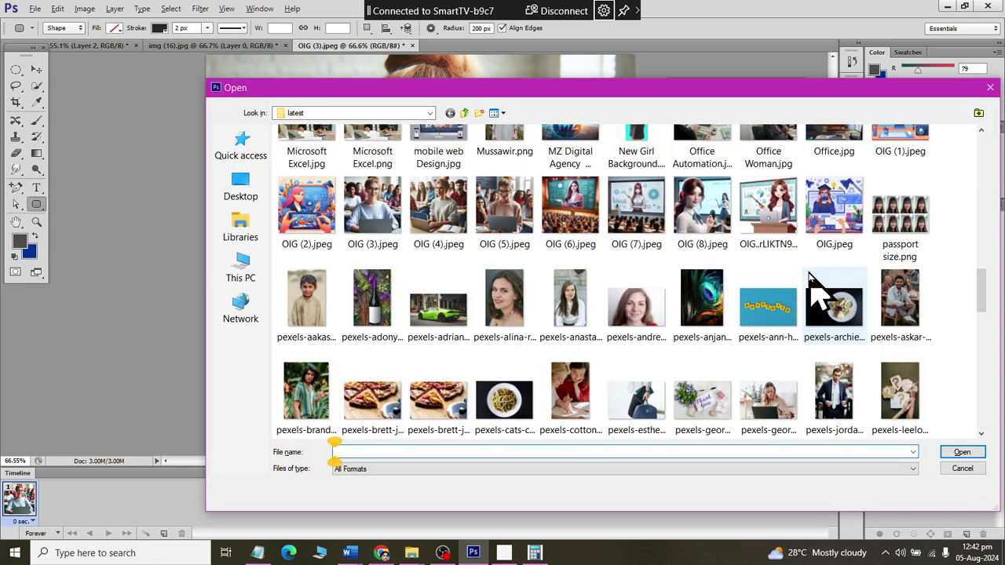
{"action": "scroll", "coordinate": [816, 283], "scroll_direction": "down", "scroll_amount": 2}
{"action": "key", "text": "Escape"}
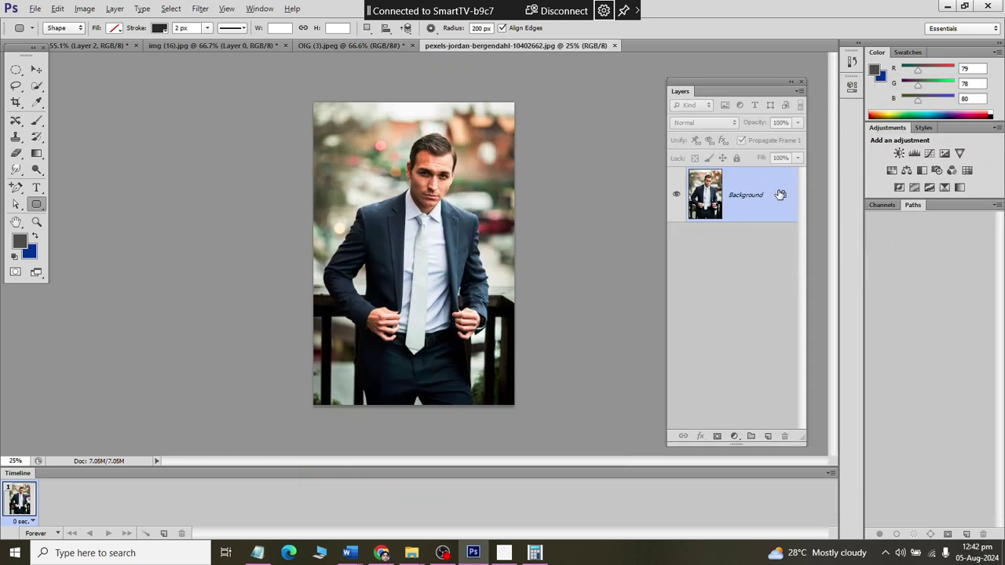
{"action": "double_click", "coordinate": [782, 196]}
{"action": "left_click", "coordinate": [617, 173]}
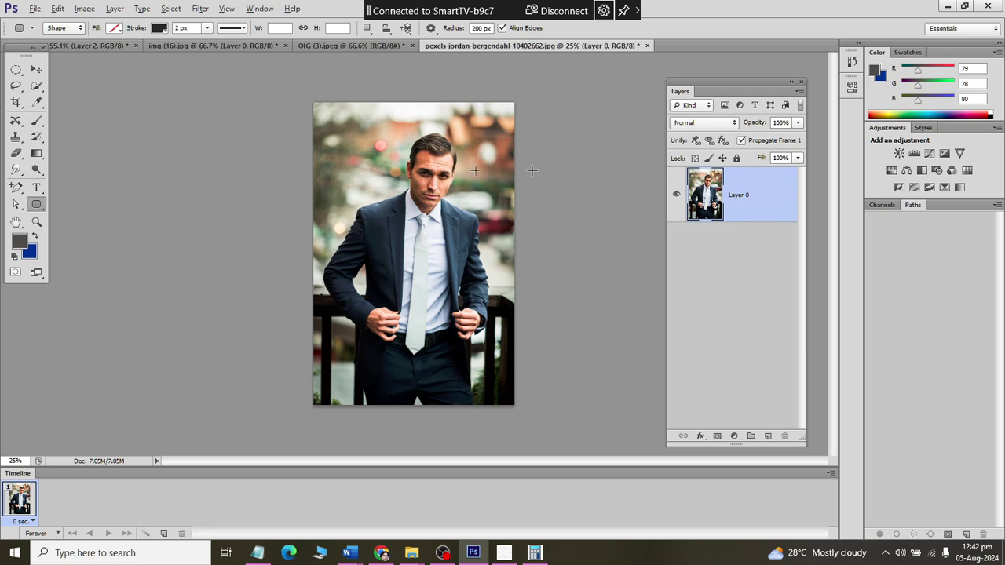
Draw a three-sided Polygon 1 triangle over the man's face
{"action": "right_click", "coordinate": [41, 206]}
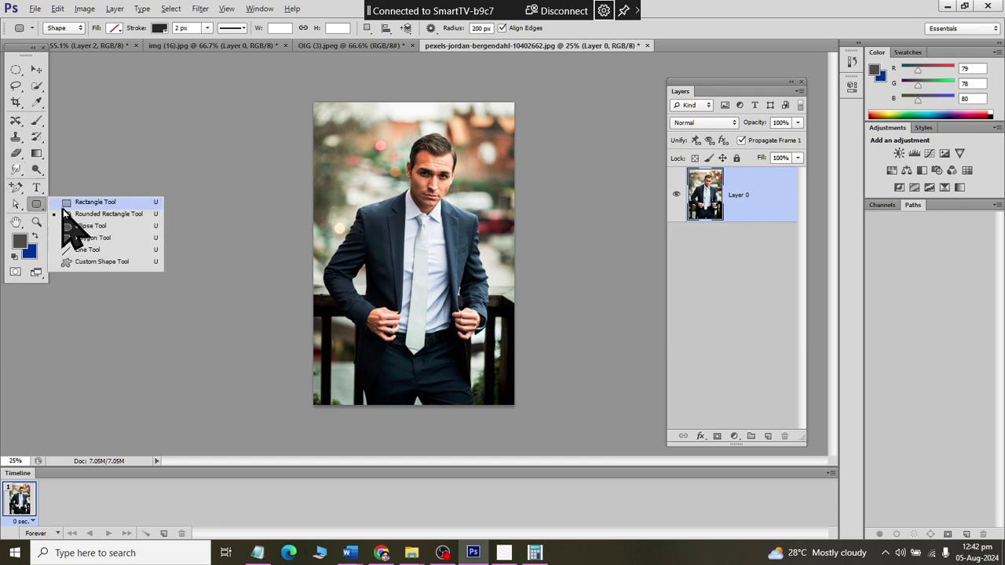
{"action": "left_click", "coordinate": [83, 225]}
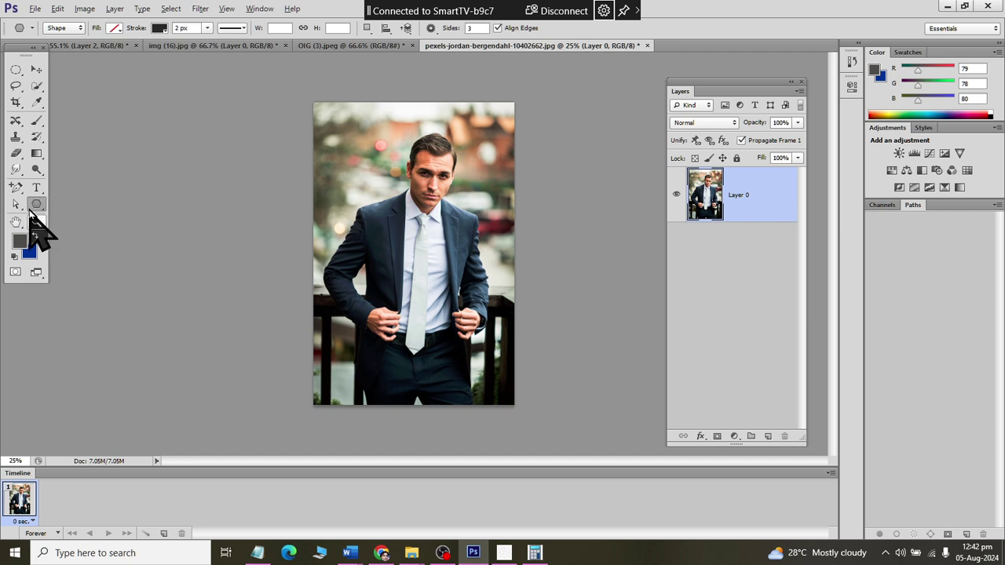
{"action": "right_click", "coordinate": [32, 207]}
{"action": "left_click", "coordinate": [81, 238]}
{"action": "scroll", "coordinate": [433, 130], "scroll_direction": "up", "scroll_amount": 3}
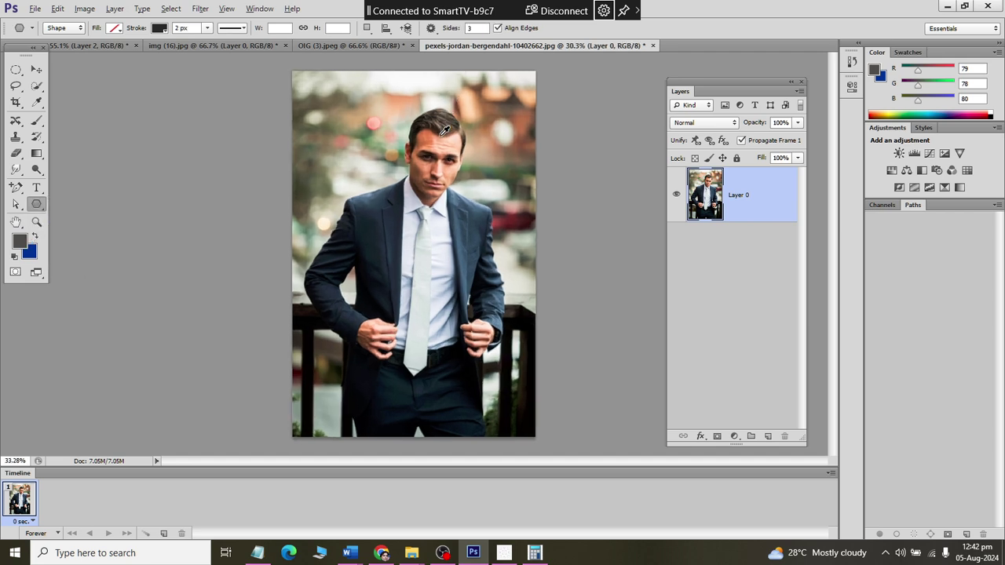
{"action": "scroll", "coordinate": [434, 129], "scroll_direction": "up", "scroll_amount": 1}
{"action": "left_click_drag", "start_coordinate": [321, 103], "coordinate": [389, 241]}
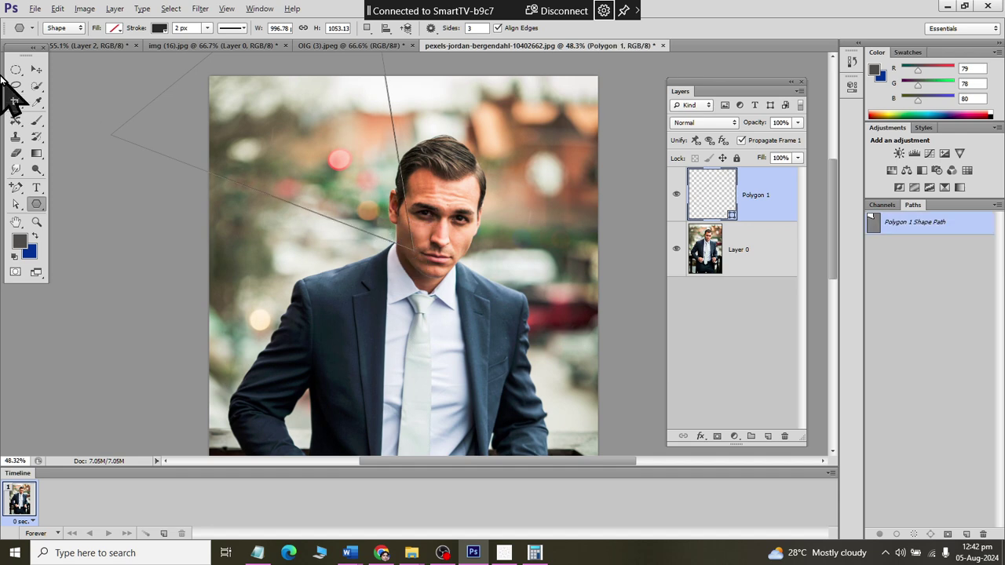
Fill the triangle teal, move it to the canvas centre, and remove its outline
{"action": "left_click", "coordinate": [122, 31]}
{"action": "left_click", "coordinate": [110, 118]}
{"action": "left_click", "coordinate": [30, 129]}
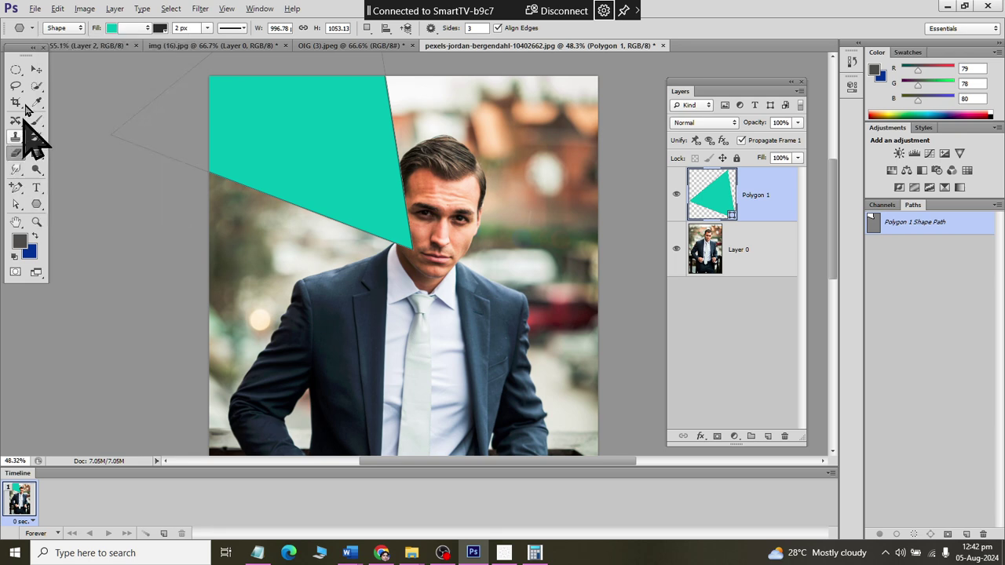
{"action": "left_click", "coordinate": [37, 70]}
{"action": "left_click_drag", "start_coordinate": [380, 190], "coordinate": [447, 287]}
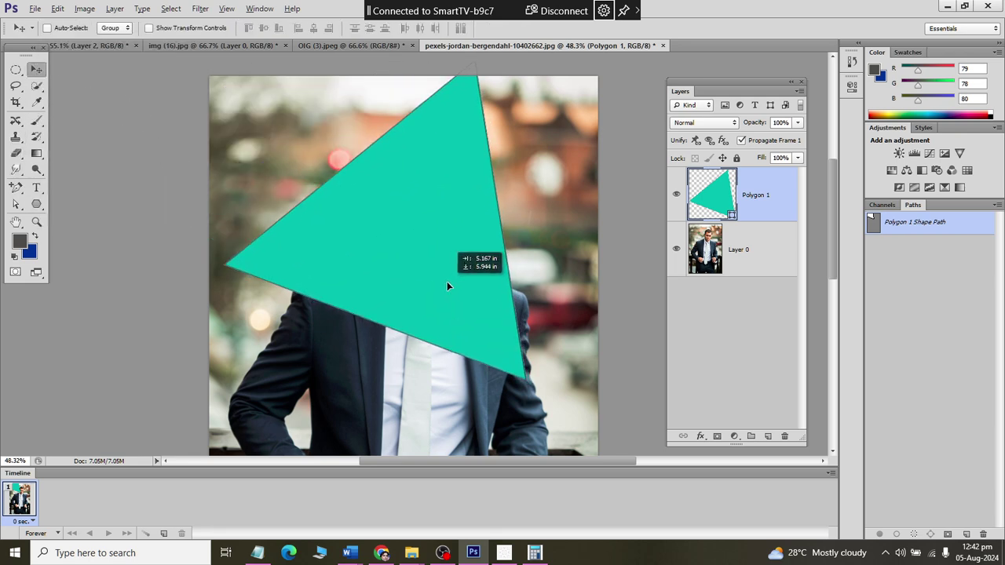
{"action": "left_click", "coordinate": [36, 204]}
{"action": "left_click", "coordinate": [160, 28]}
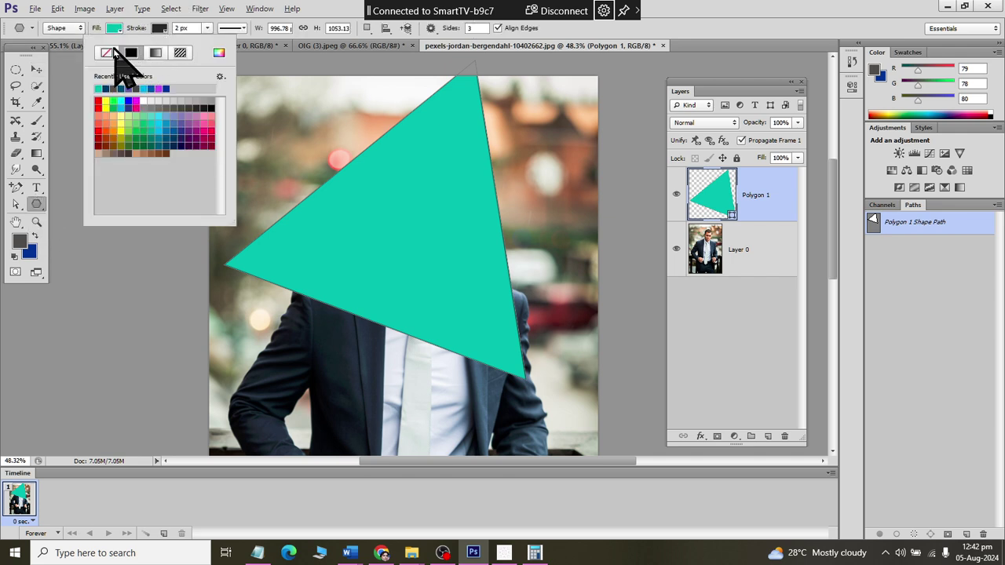
{"action": "left_click", "coordinate": [107, 52]}
{"action": "key", "text": "v"}
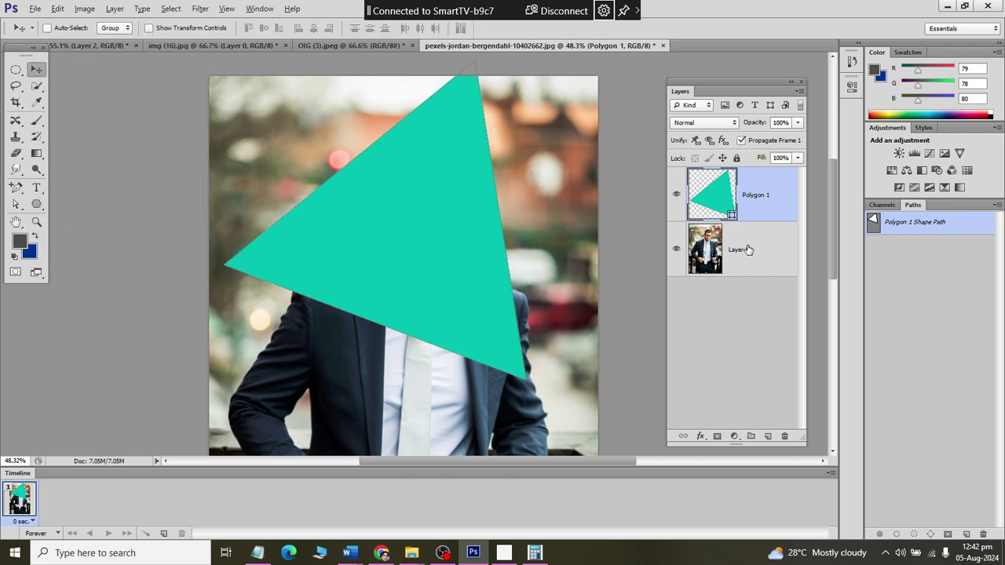
Move the portrait layer above Polygon 1 and clip it to the triangle
{"action": "left_click", "coordinate": [748, 249]}
{"action": "left_click", "coordinate": [751, 188]}
{"action": "left_click_drag", "start_coordinate": [759, 247], "coordinate": [750, 171]}
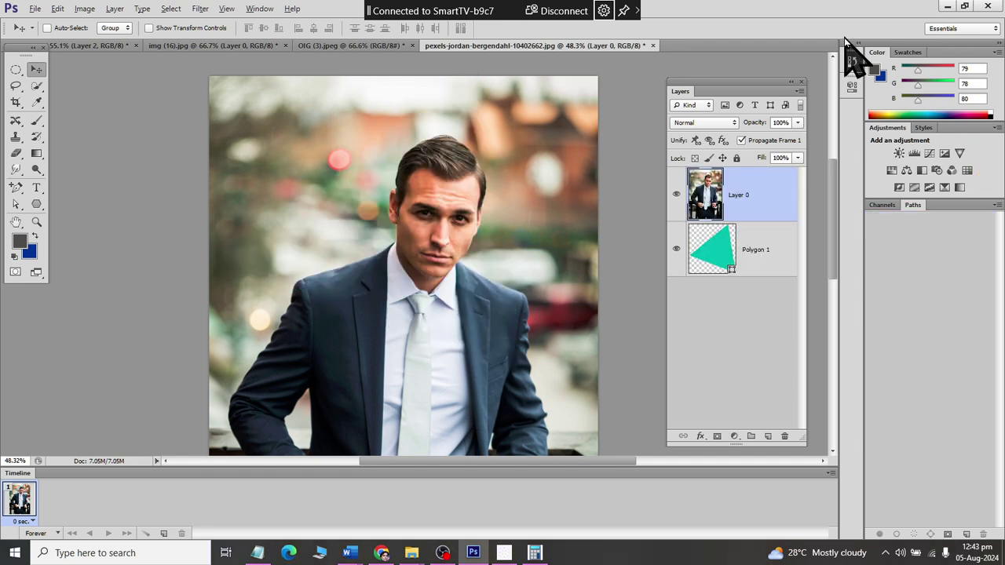
{"action": "right_click", "coordinate": [758, 182]}
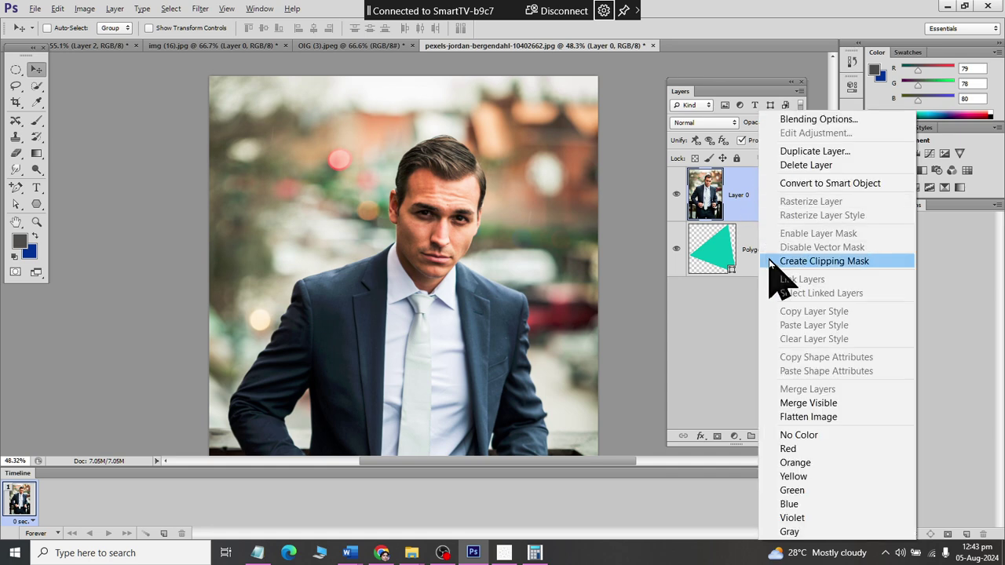
{"action": "left_click", "coordinate": [770, 261]}
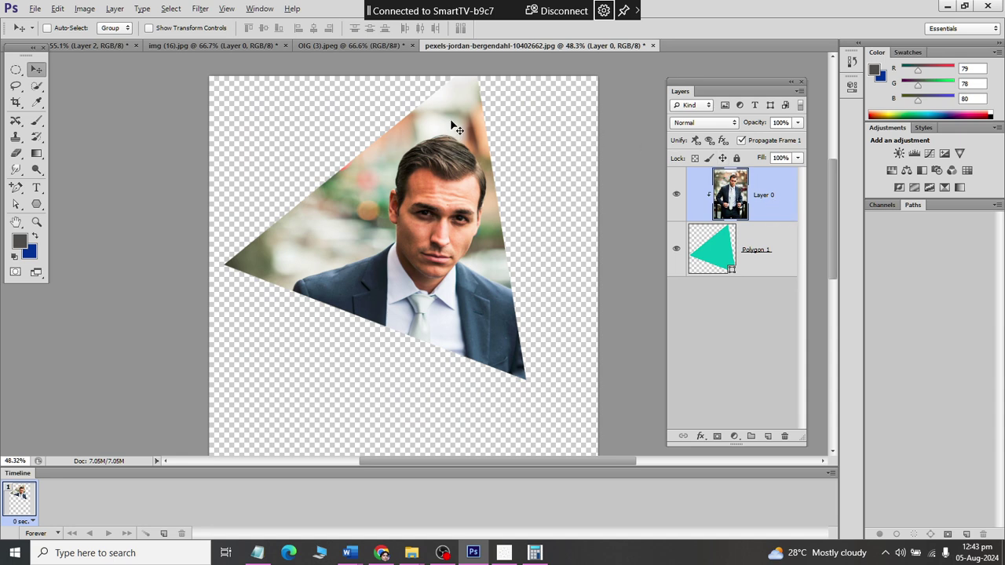
Save the clipped portrait as PNG named 'Triangle Image', accepting the default PNG options
{"action": "left_click", "coordinate": [35, 9]}
{"action": "left_click", "coordinate": [51, 197]}
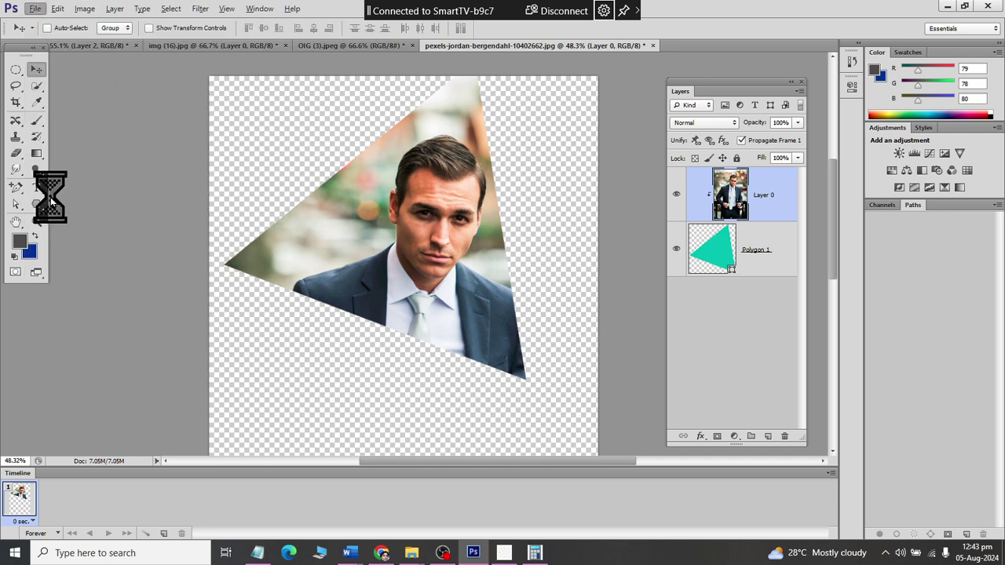
{"action": "left_click", "coordinate": [507, 363]}
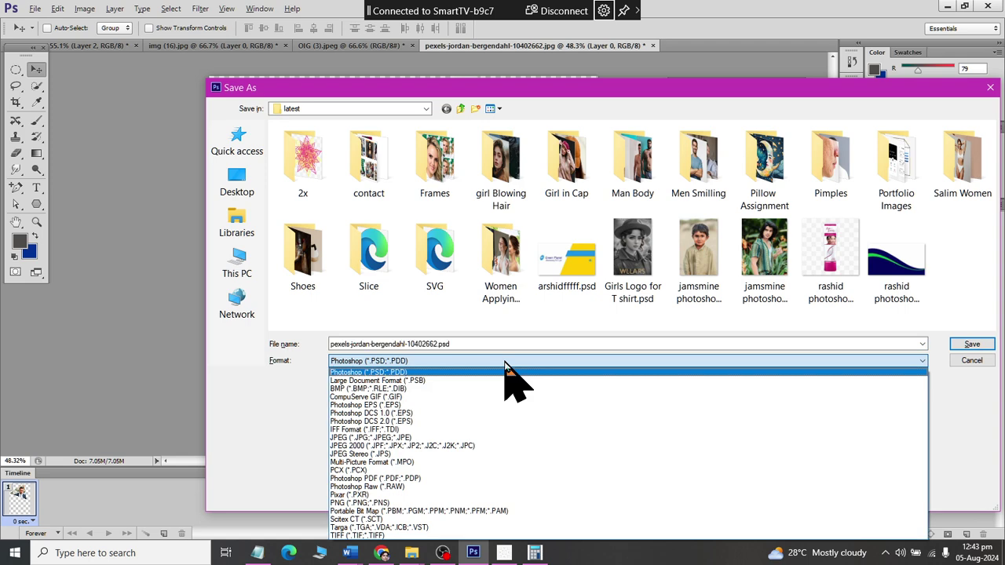
{"action": "left_click", "coordinate": [494, 503]}
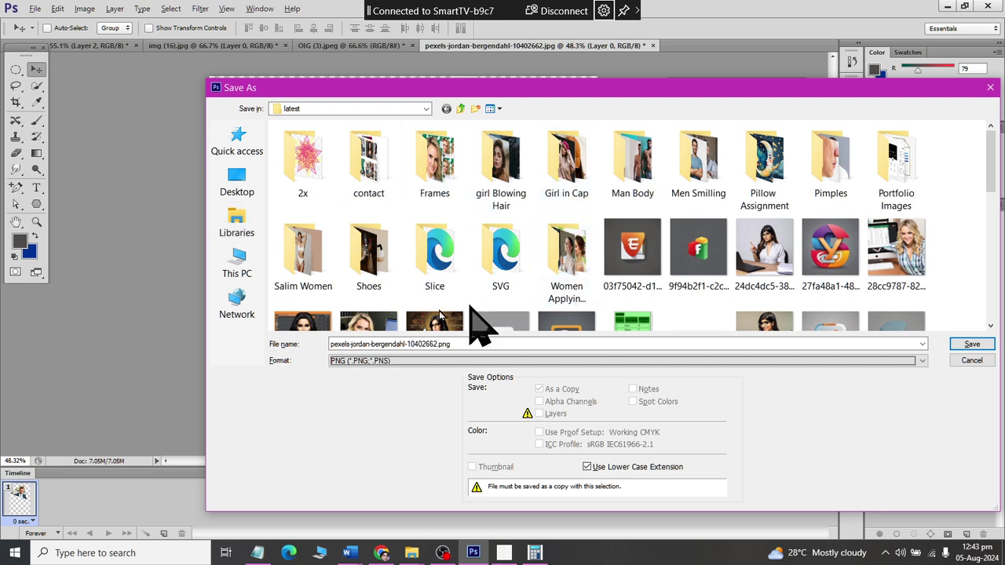
{"action": "left_click", "coordinate": [476, 343]}
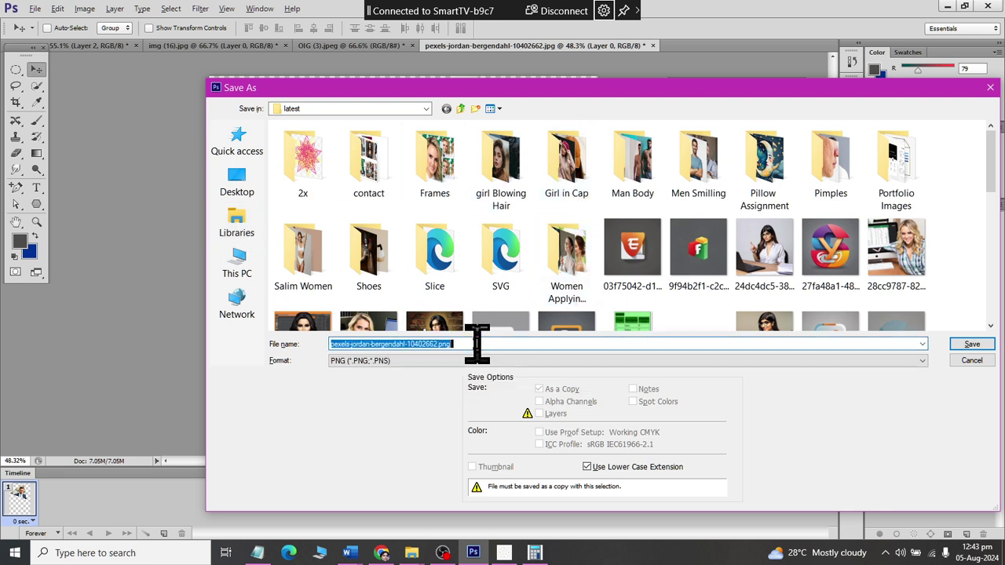
{"action": "type", "text": "Triangle"}
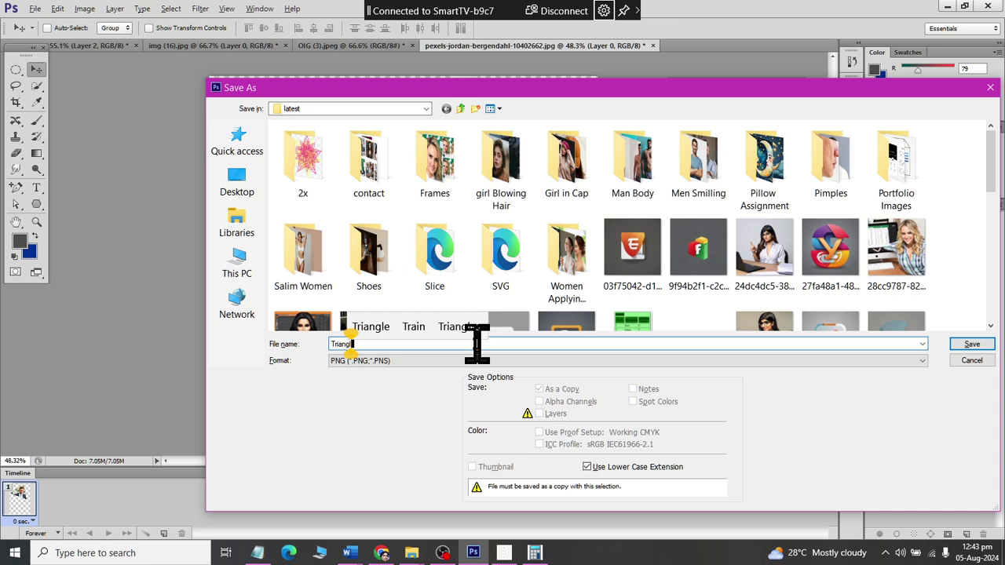
{"action": "type", "text": " Image"}
{"action": "key", "text": "Return"}
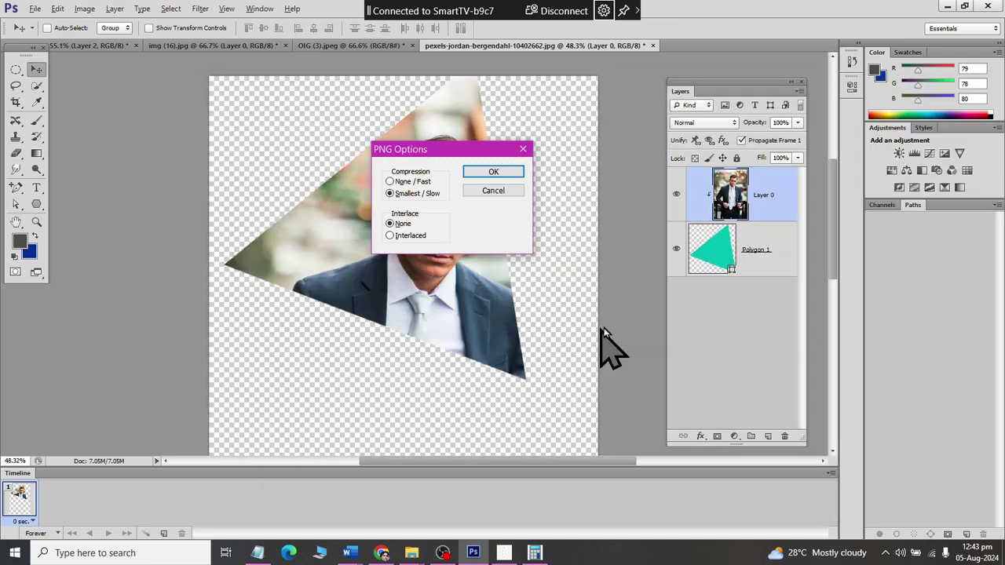
{"action": "left_click", "coordinate": [510, 171]}
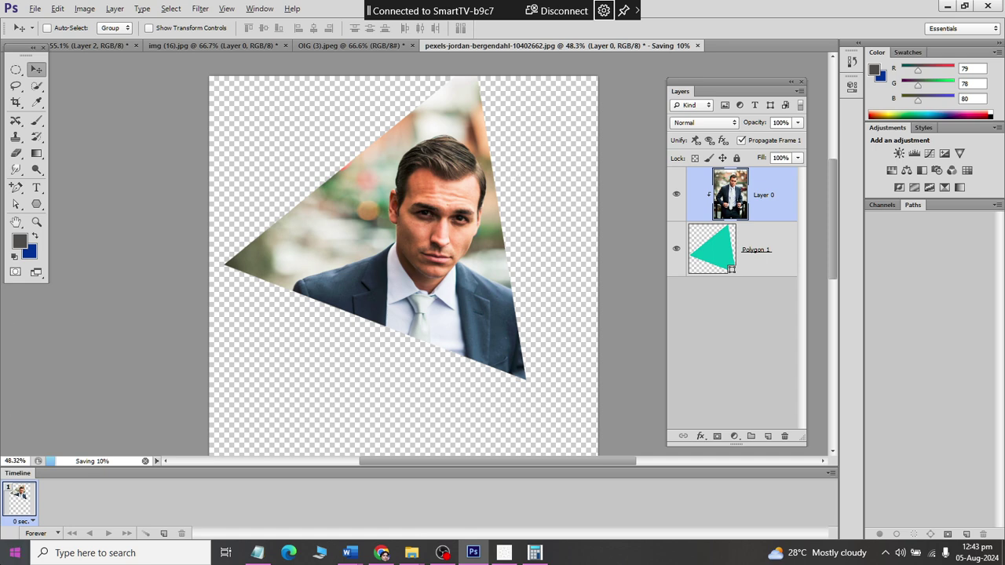
{"action": "left_click", "coordinate": [14, 553]}
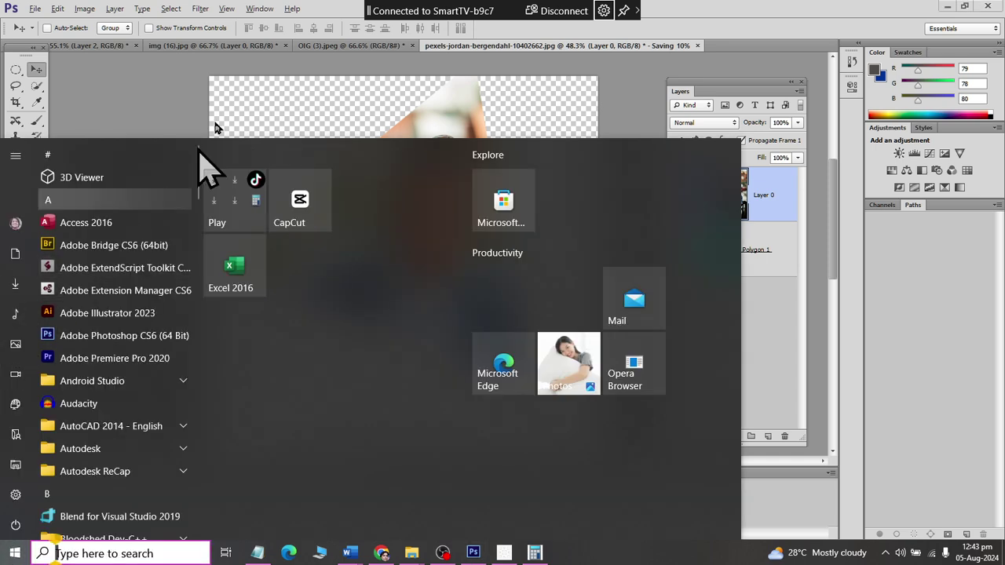
Close the portrait and classroom documents without saving changes
{"action": "left_click", "coordinate": [492, 45]}
{"action": "left_click", "coordinate": [517, 218]}
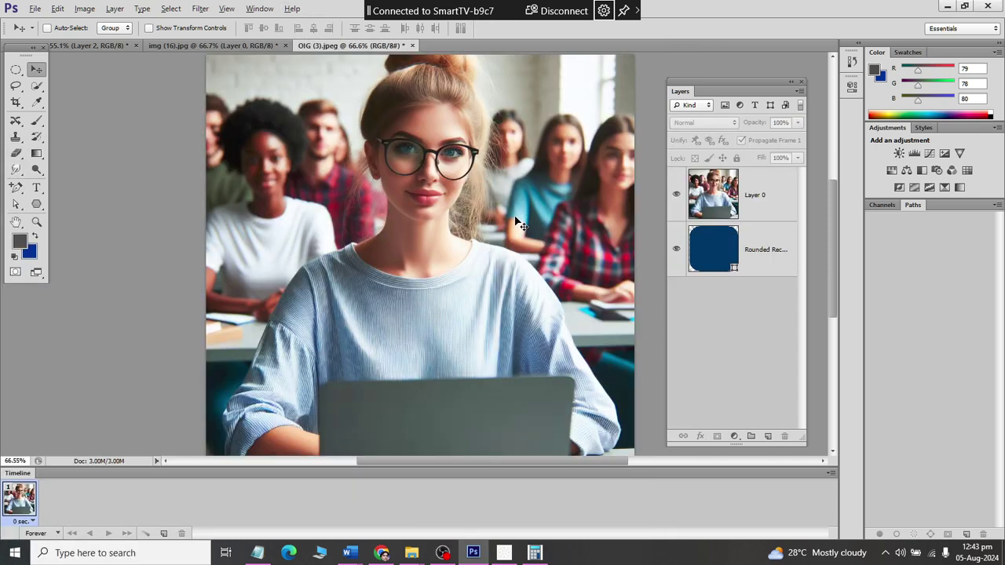
{"action": "key", "text": "ctrl+w"}
{"action": "key", "text": "n"}
Open Triangle Image.png and select the triangle portrait's contents
{"action": "left_click", "coordinate": [35, 9]}
{"action": "left_click", "coordinate": [43, 38]}
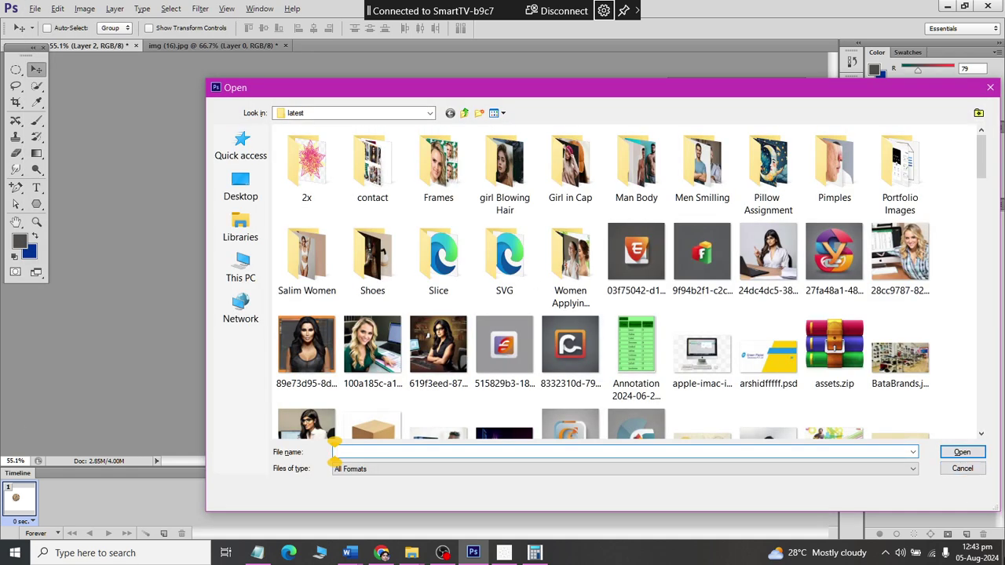
{"action": "left_click", "coordinate": [654, 256]}
{"action": "type", "text": "tri"}
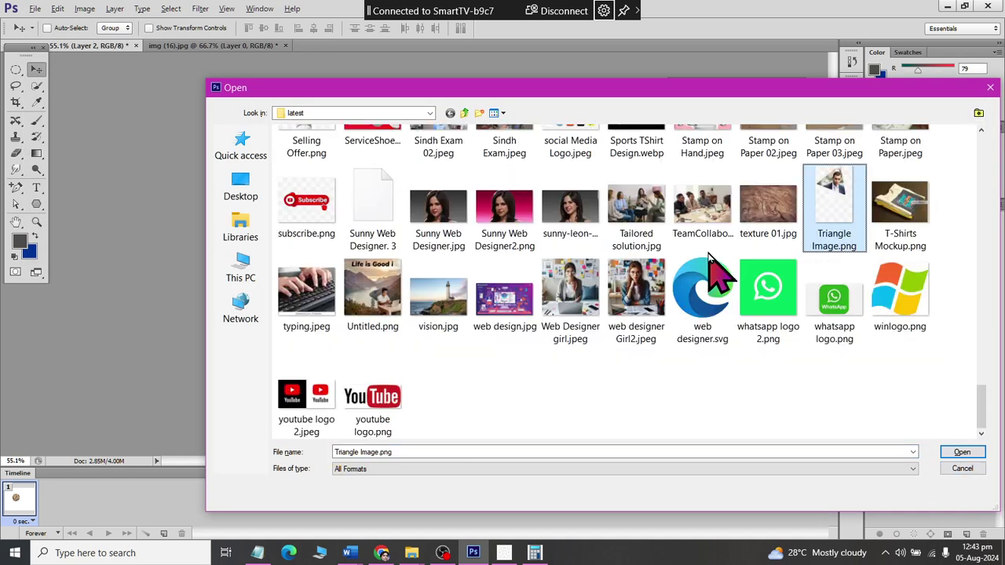
{"action": "double_click", "coordinate": [860, 243]}
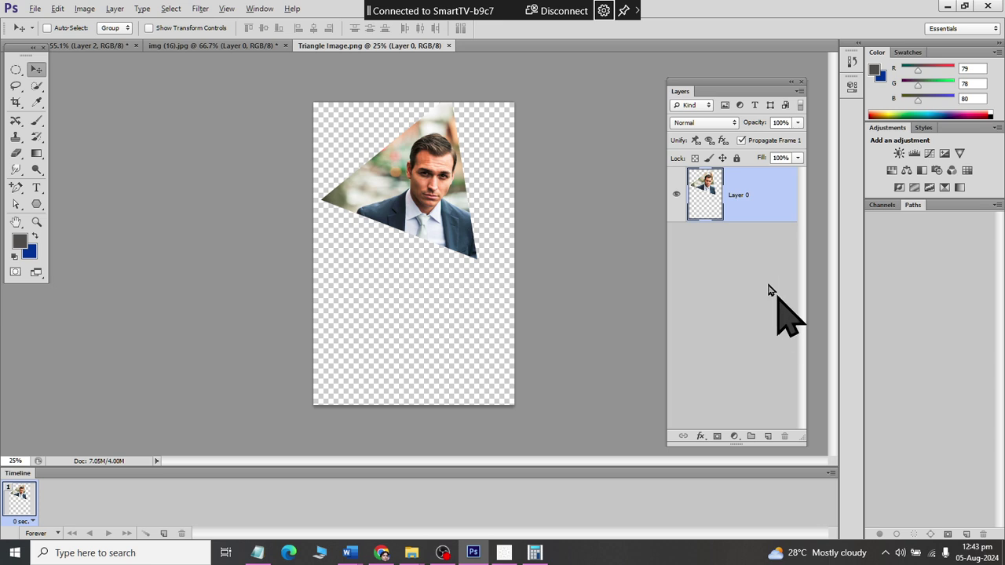
{"action": "left_click", "coordinate": [702, 189], "text": "ctrl"}
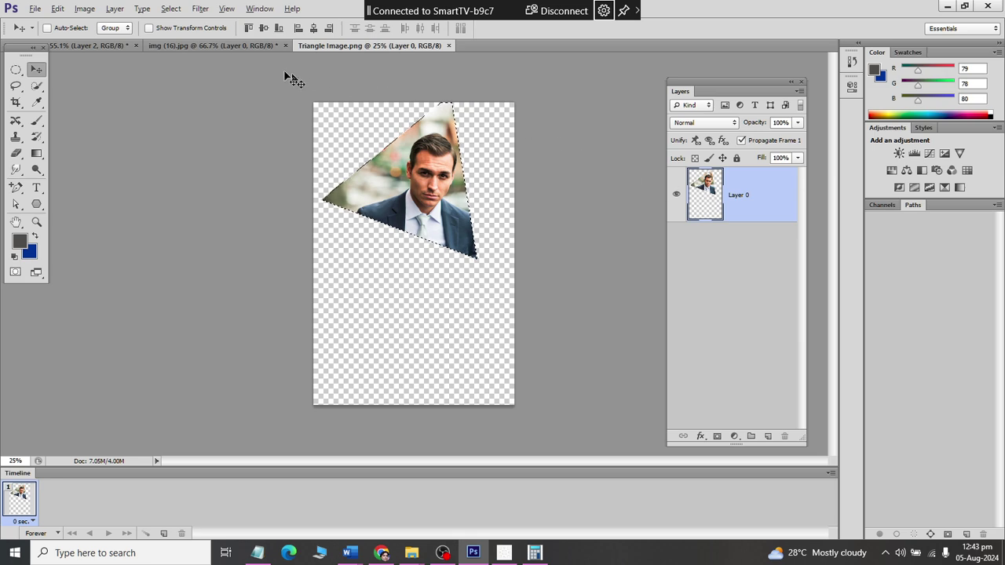
Paste the triangle portrait into the white pizza composition and drag it beside the pizza
{"action": "left_click", "coordinate": [228, 47]}
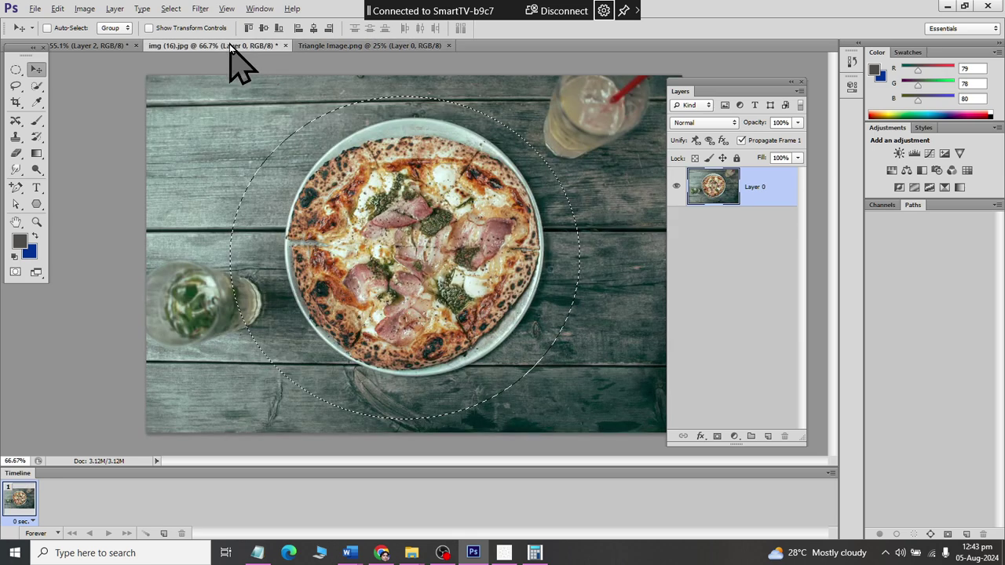
{"action": "left_click", "coordinate": [83, 49]}
{"action": "key", "text": "ctrl+v"}
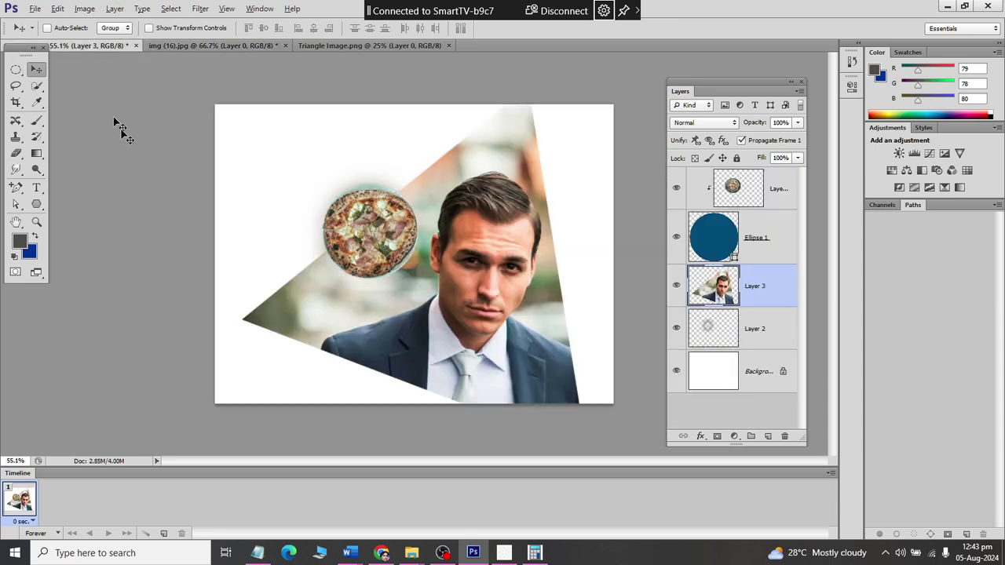
{"action": "mouse_move", "coordinate": [407, 293]}
{"action": "left_mouse_down"}
{"action": "mouse_move", "coordinate": [484, 346]}
{"action": "mouse_move", "coordinate": [476, 341]}
{"action": "left_mouse_up"}
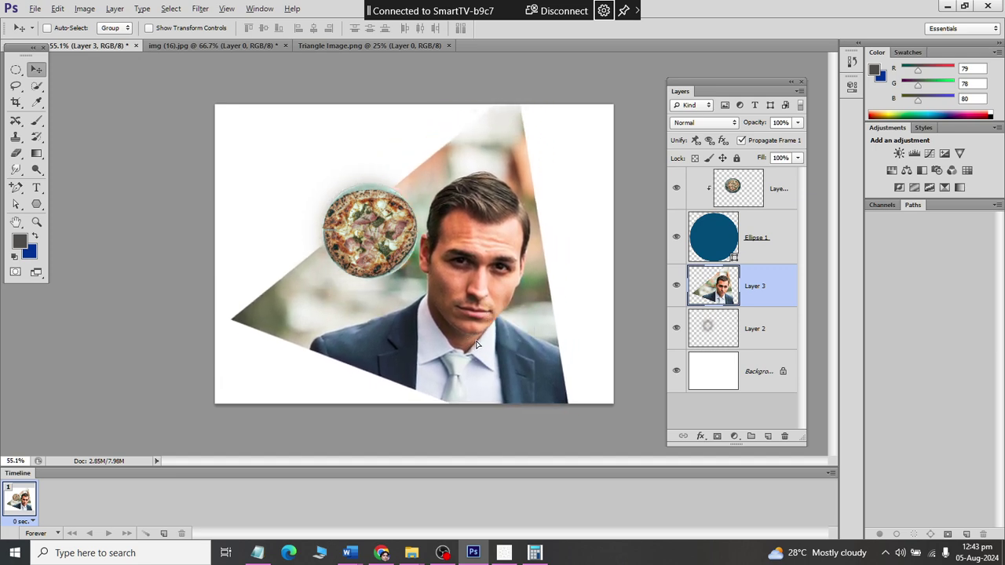